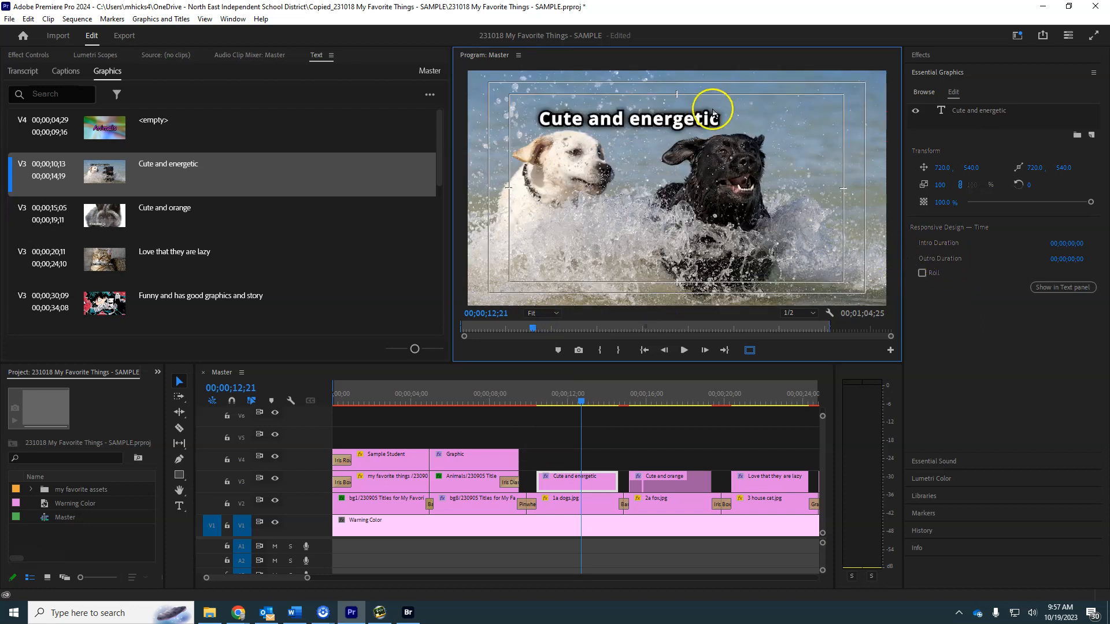
Move the "Cute and energetic" title to the upper-left corner of the outer safe margin, at about 81.3, 69.6
{"action": "left_click", "coordinate": [633, 124]}
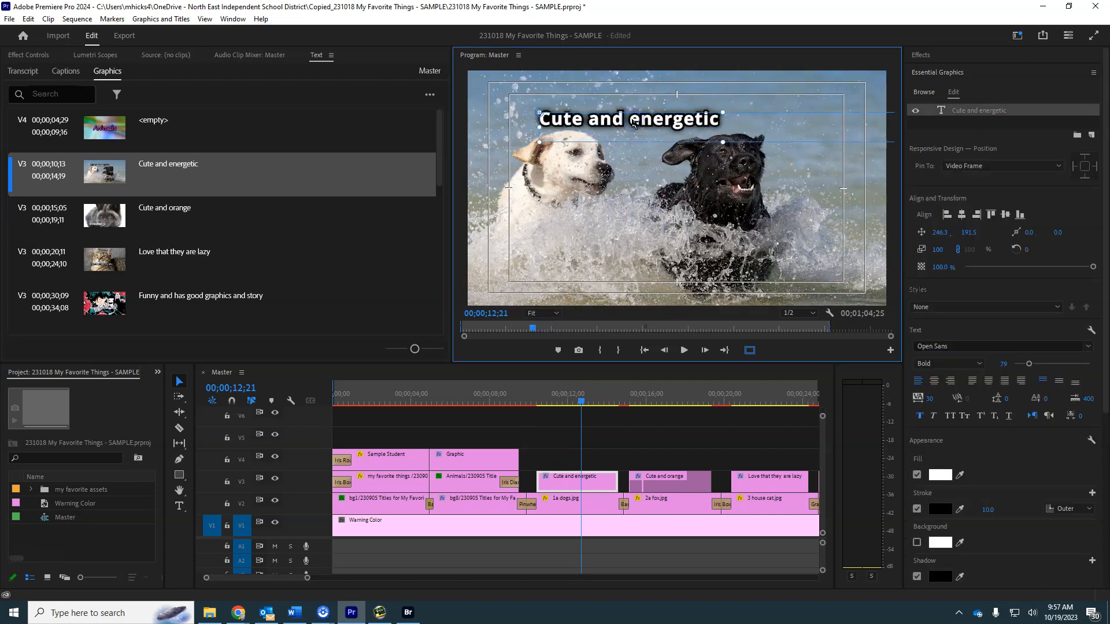
{"action": "left_click_drag", "start_coordinate": [659, 124], "coordinate": [612, 99]}
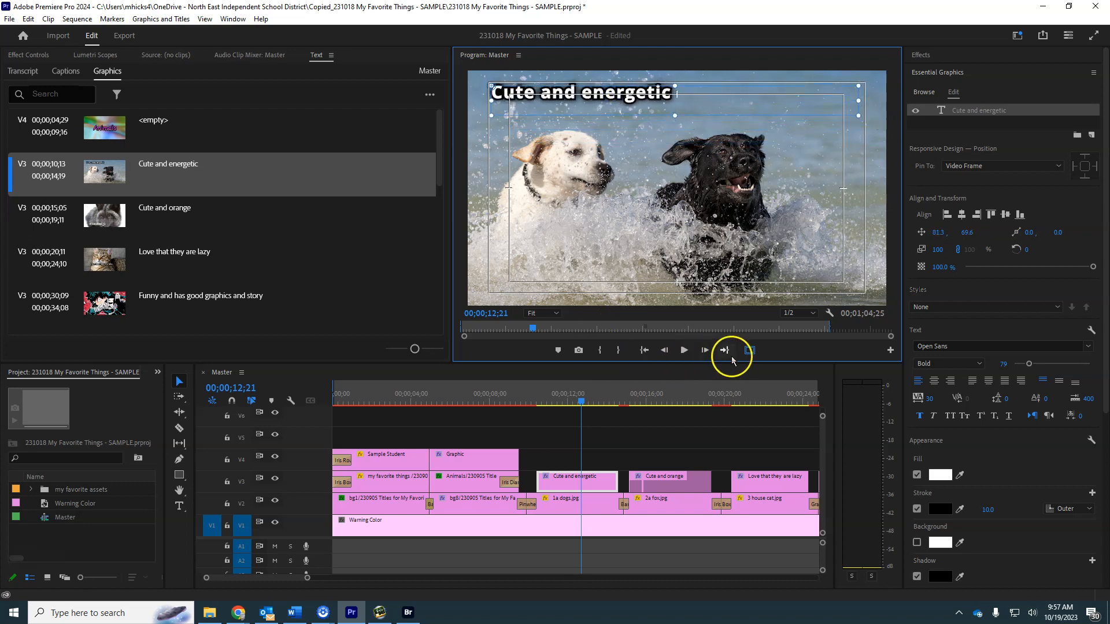
Toggle the safe margins off and back on, and place the Safe Margins control directly after Step Forward in the Program Monitor's transport controls
{"action": "left_click", "coordinate": [751, 351]}
{"action": "left_click", "coordinate": [750, 350]}
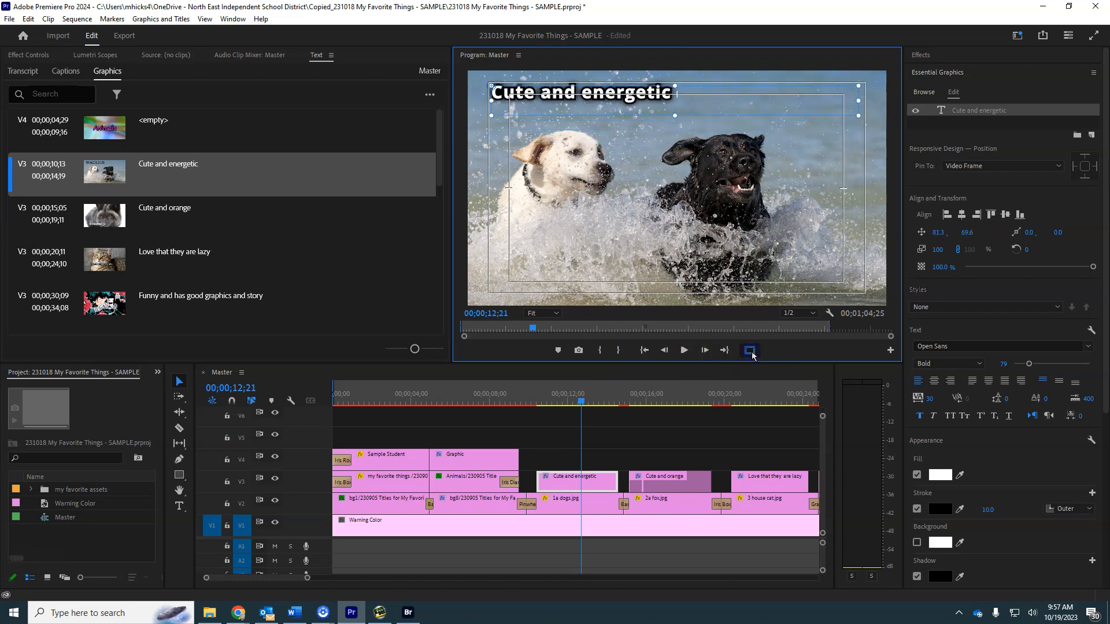
{"action": "left_click", "coordinate": [891, 351]}
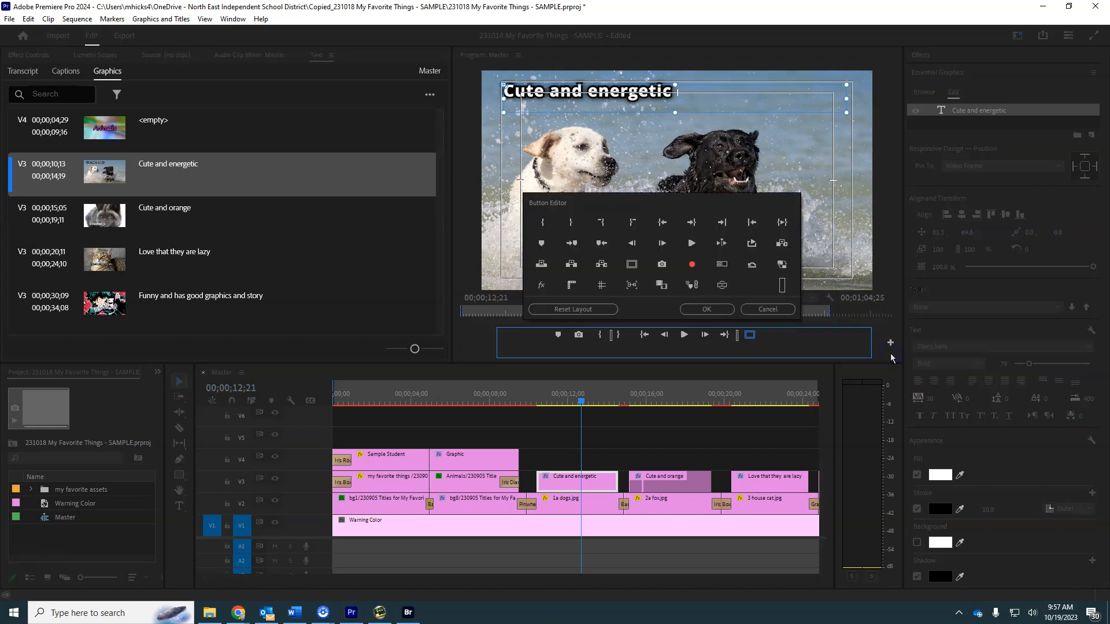
{"action": "left_click_drag", "start_coordinate": [630, 264], "coordinate": [729, 335]}
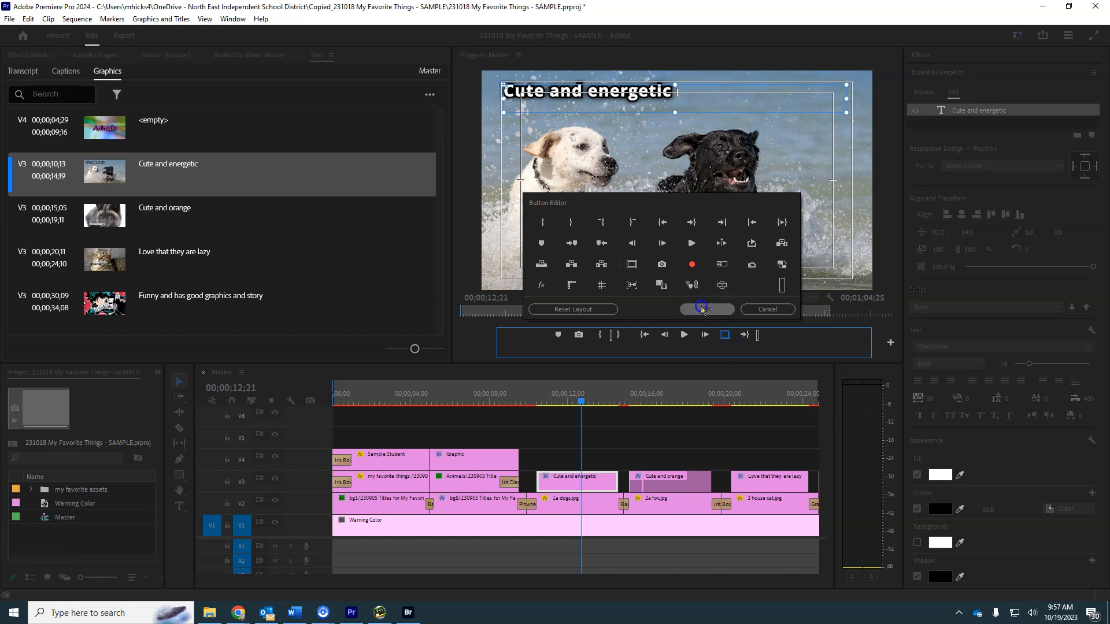
{"action": "left_click", "coordinate": [706, 309]}
Try the "Cute and energetic" title in the lower-left corner, and settle it in the outer safe margin's upper-right corner at about 719.3, 88.4
{"action": "left_click_drag", "start_coordinate": [584, 101], "coordinate": [584, 287]}
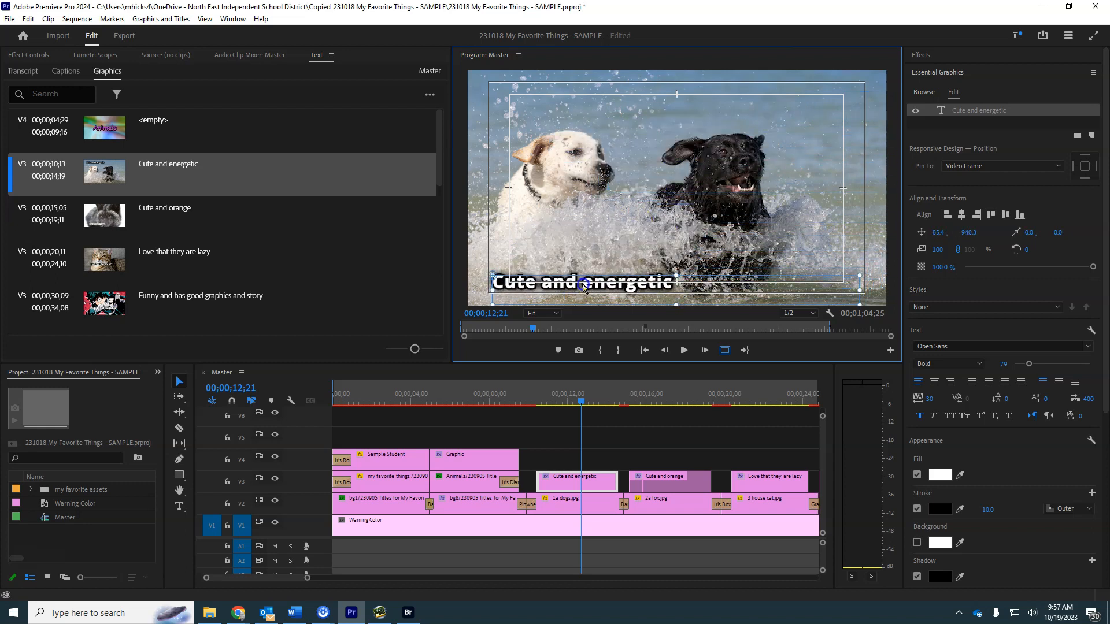
{"action": "mouse_move", "coordinate": [588, 399]}
{"action": "left_mouse_down"}
{"action": "mouse_move", "coordinate": [544, 406]}
{"action": "mouse_move", "coordinate": [588, 403]}
{"action": "left_mouse_up"}
{"action": "left_click", "coordinate": [598, 276]}
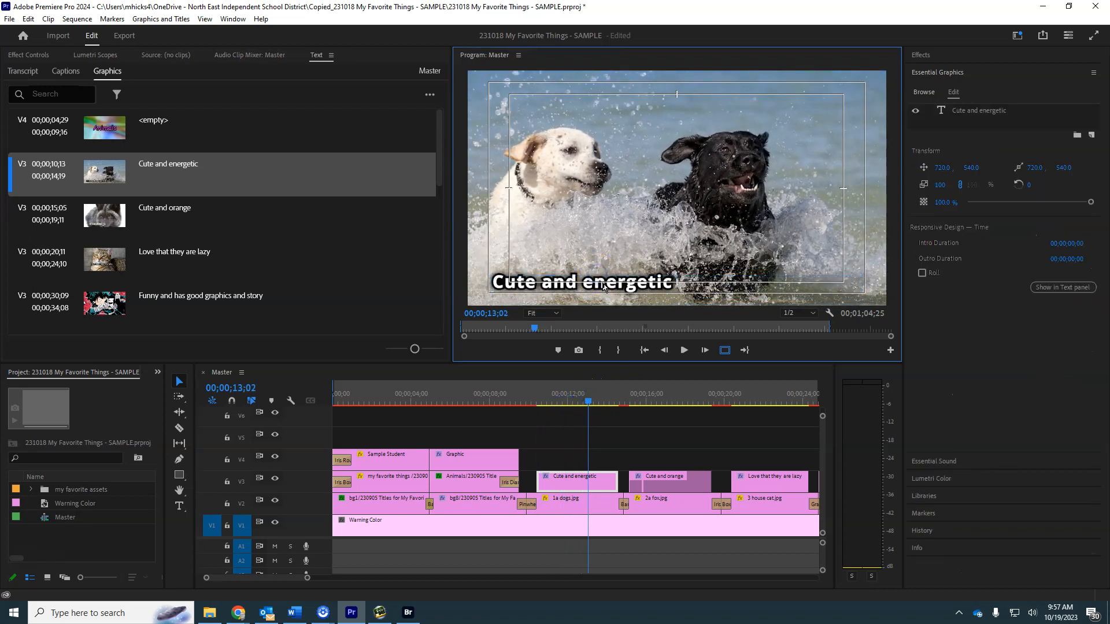
{"action": "left_click_drag", "start_coordinate": [615, 283], "coordinate": [799, 100]}
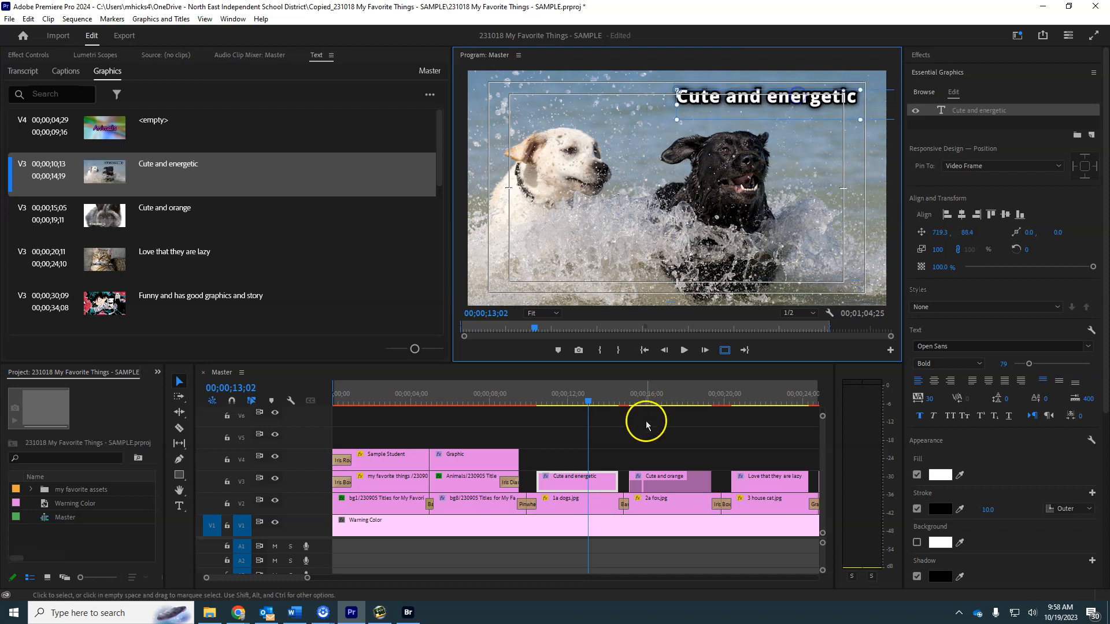
Move the "Cute and orange" title over the fox image to the upper-left corner of the outer safe margin, at about 95.3, 58.6
{"action": "left_click", "coordinate": [662, 399]}
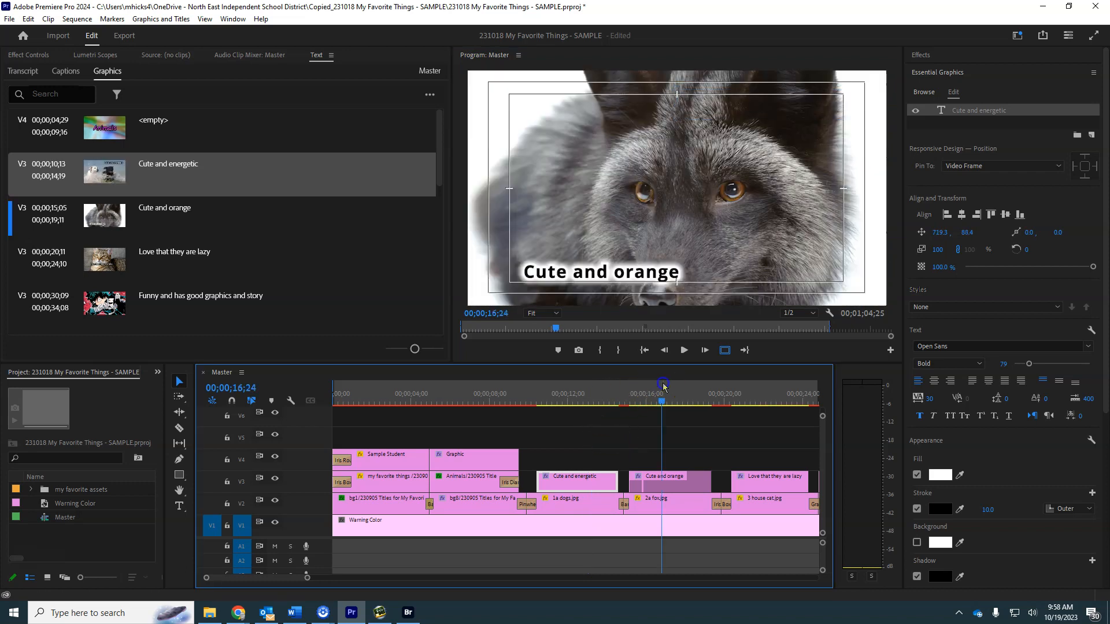
{"action": "left_click", "coordinate": [660, 489]}
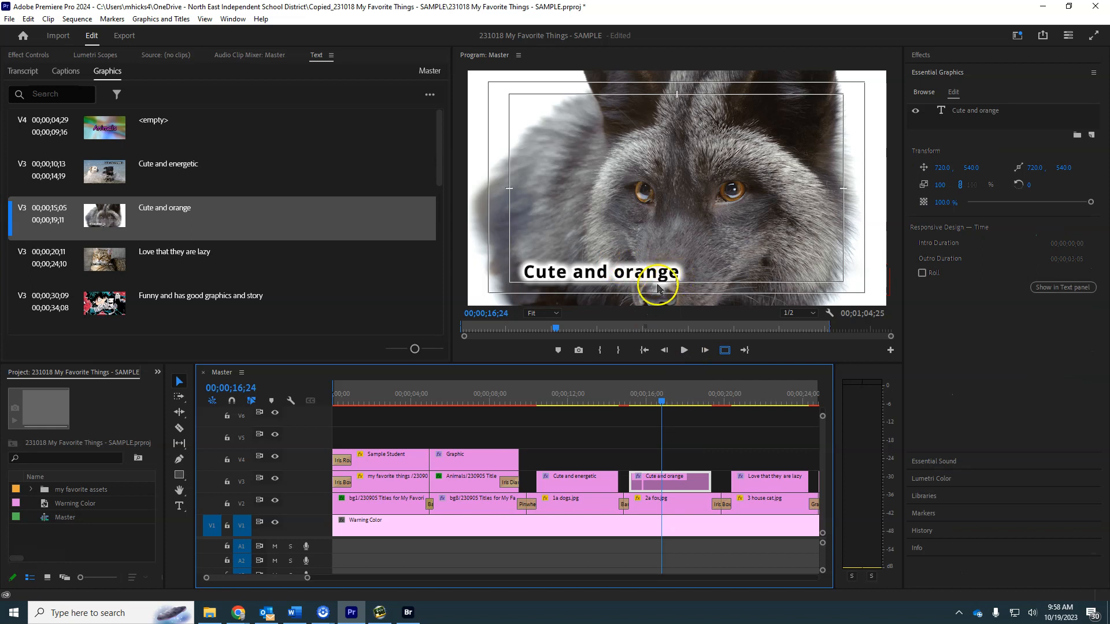
{"action": "mouse_move", "coordinate": [657, 397]}
{"action": "left_mouse_down"}
{"action": "mouse_move", "coordinate": [632, 398]}
{"action": "mouse_move", "coordinate": [704, 400]}
{"action": "mouse_move", "coordinate": [657, 398]}
{"action": "left_mouse_up"}
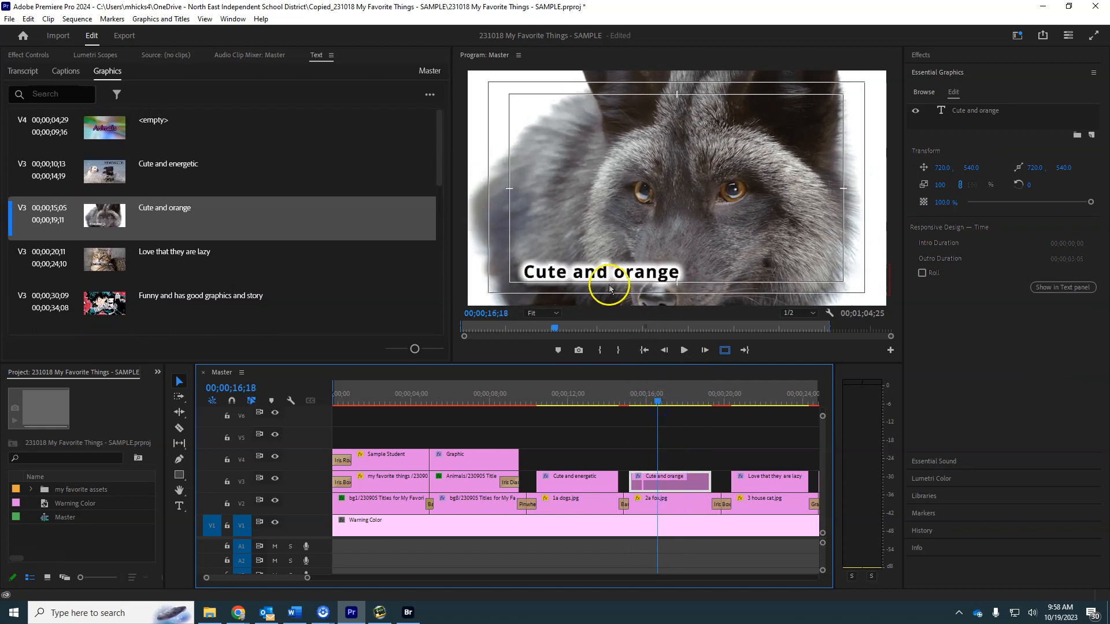
{"action": "left_click", "coordinate": [609, 286]}
{"action": "left_click_drag", "start_coordinate": [597, 269], "coordinate": [570, 87]}
Reposition the "Love that they are lazy" title over the cat image to 615.4, 940.4, in the outer safe margin's lower-right corner
{"action": "left_click_drag", "start_coordinate": [644, 399], "coordinate": [746, 385]}
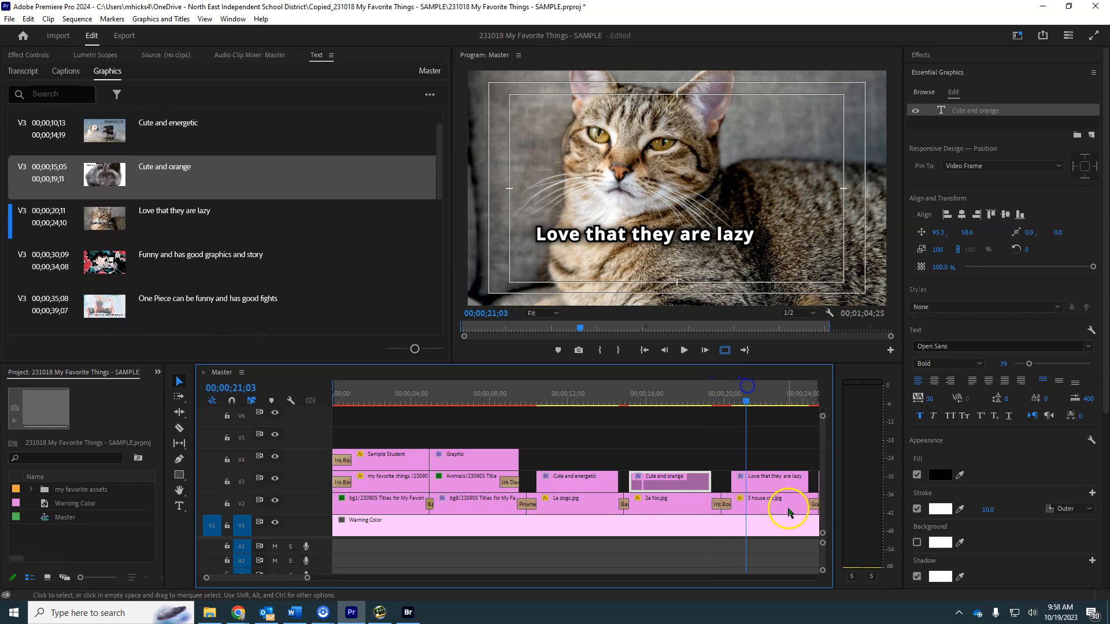
{"action": "left_click", "coordinate": [774, 481]}
{"action": "left_click_drag", "start_coordinate": [698, 396], "coordinate": [800, 393]}
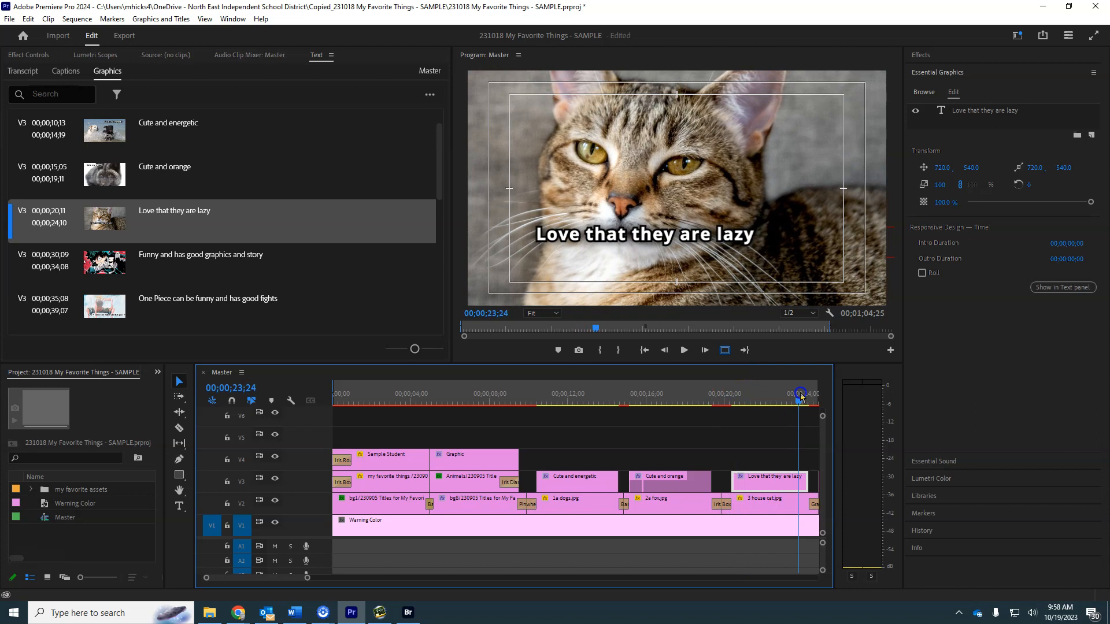
{"action": "left_click", "coordinate": [670, 238]}
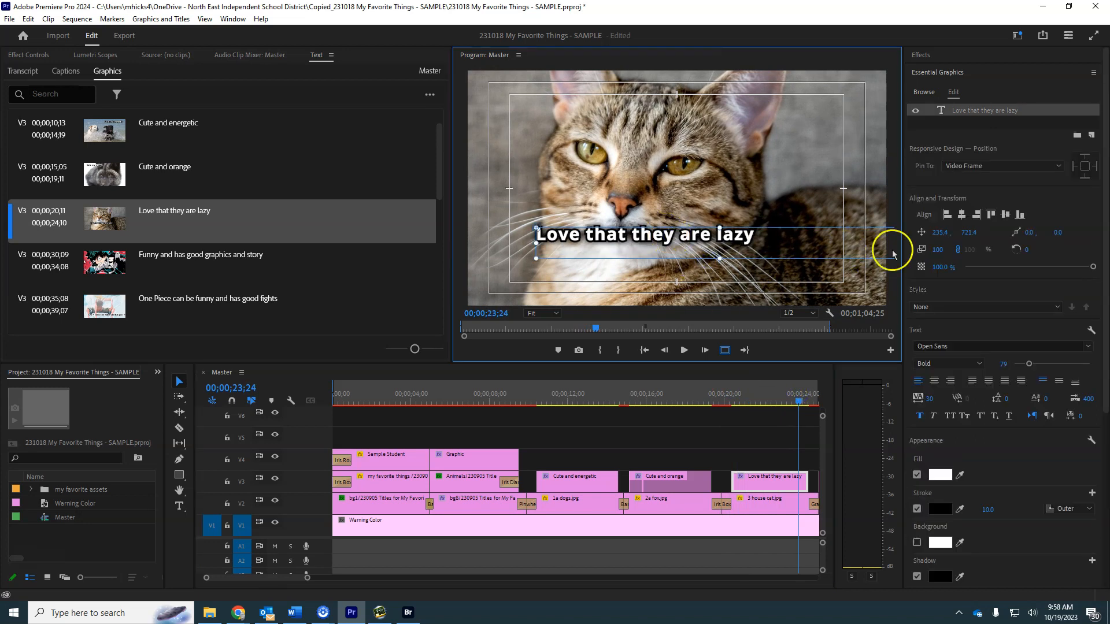
{"action": "left_click_drag", "start_coordinate": [940, 236], "coordinate": [1093, 262]}
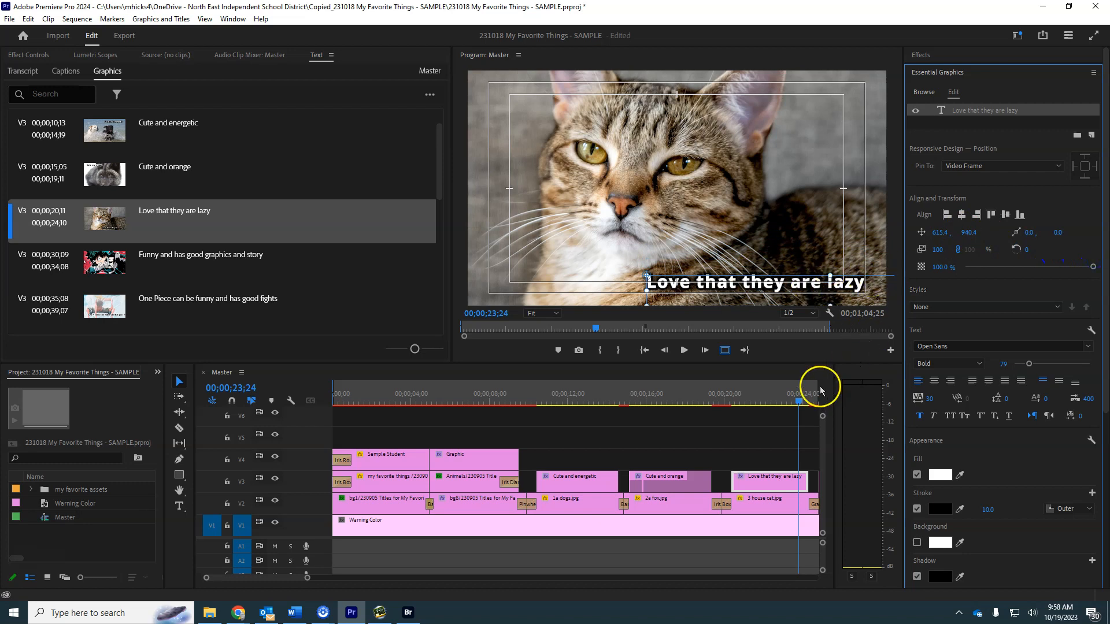
Place the "Funny and has good graphics and story" title at 200.1, 943.5, widening its text box to the outer safe margin with font size 77
{"action": "left_click_drag", "start_coordinate": [761, 395], "coordinate": [730, 415]}
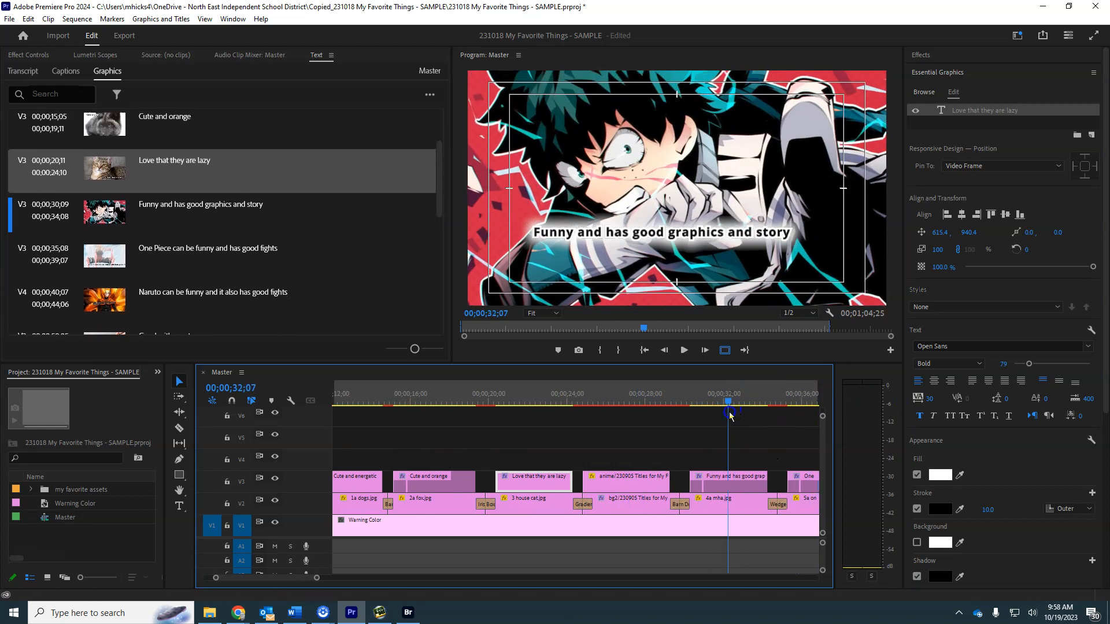
{"action": "left_click", "coordinate": [723, 480]}
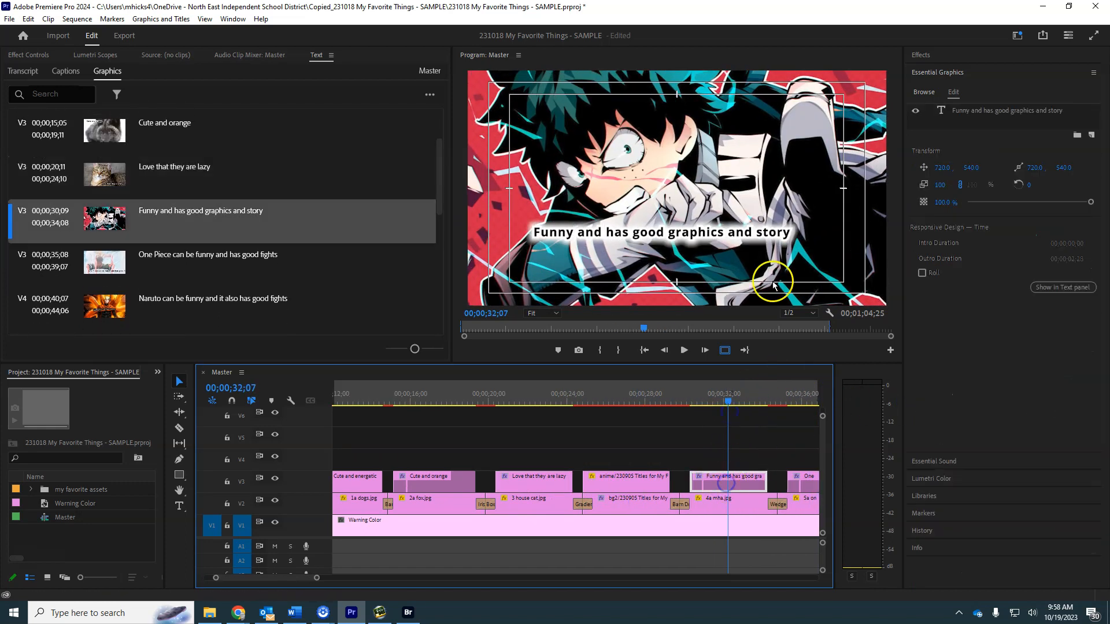
{"action": "left_click", "coordinate": [701, 234]}
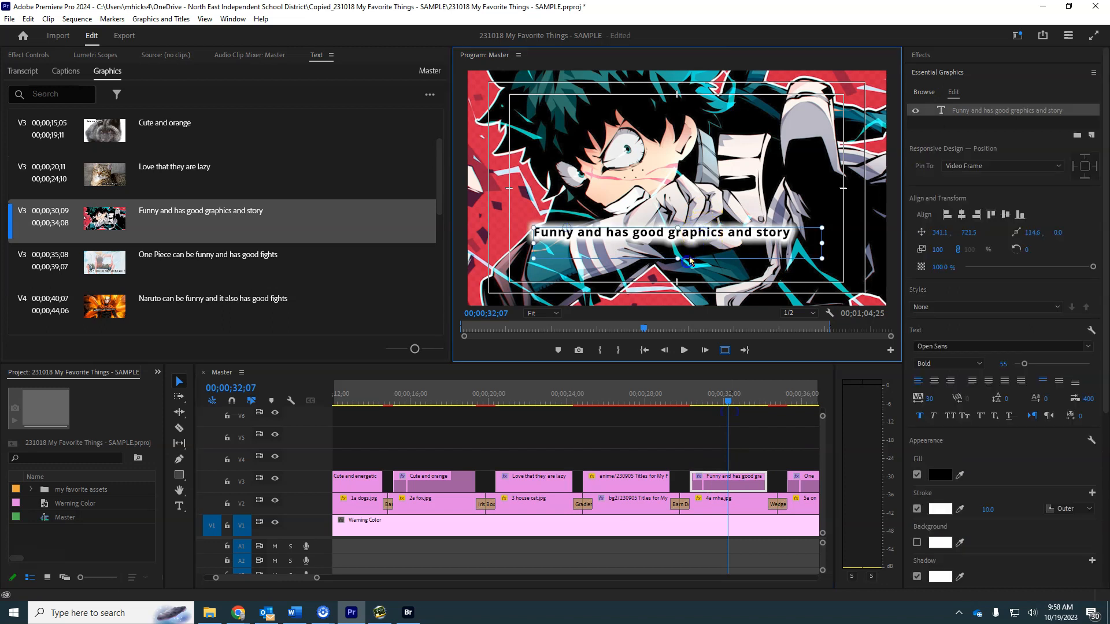
{"action": "left_click_drag", "start_coordinate": [968, 232], "coordinate": [1076, 239]}
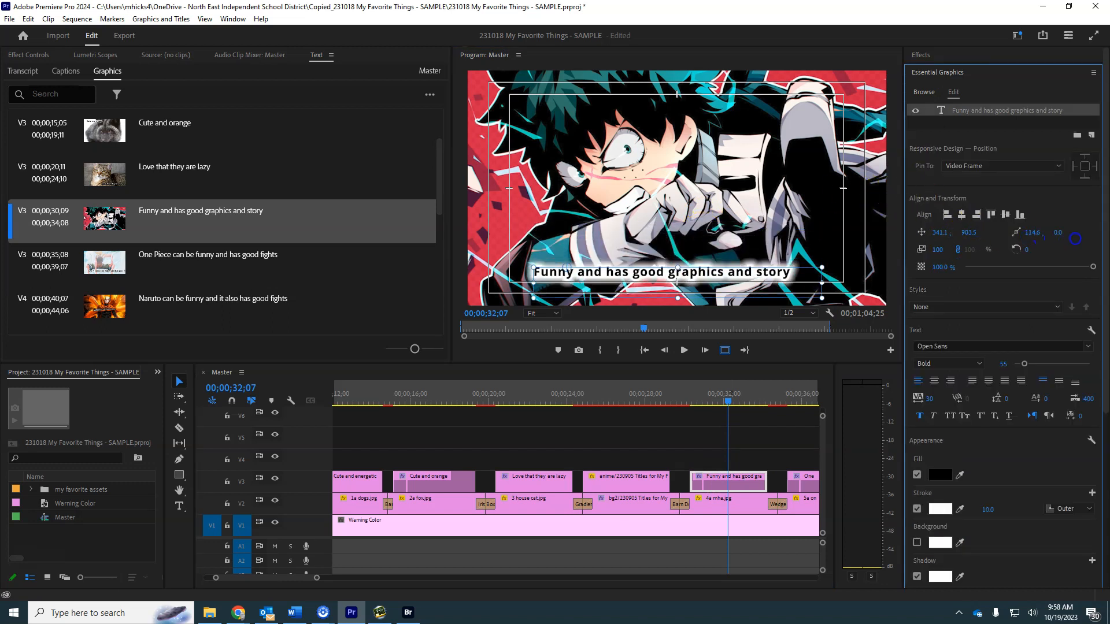
{"action": "left_click_drag", "start_coordinate": [946, 235], "coordinate": [864, 259]}
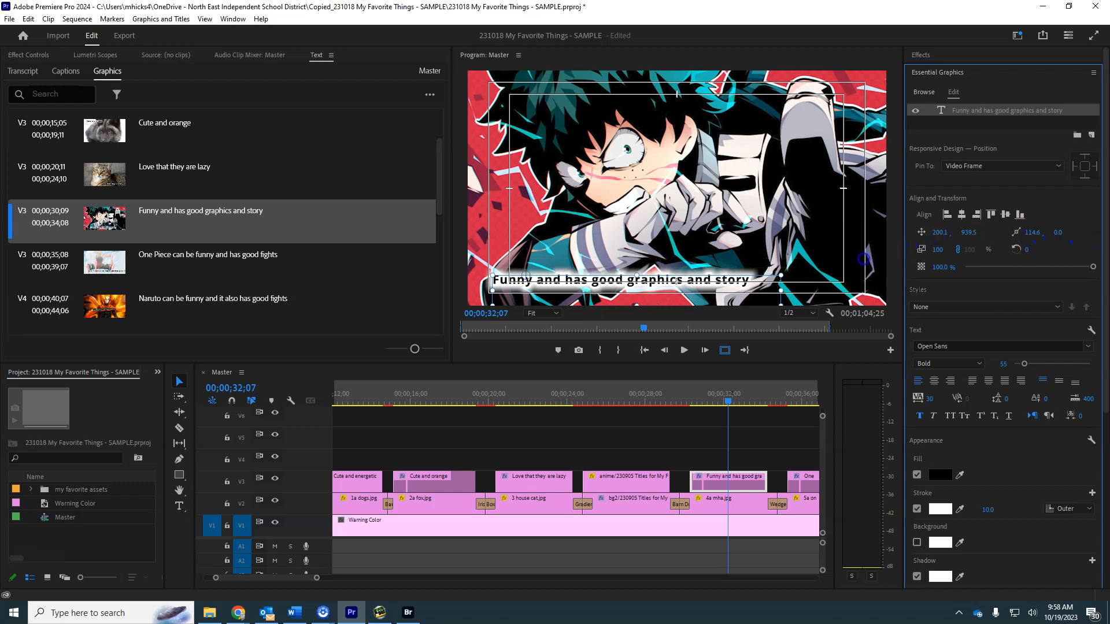
{"action": "left_click_drag", "start_coordinate": [983, 231], "coordinate": [992, 238]}
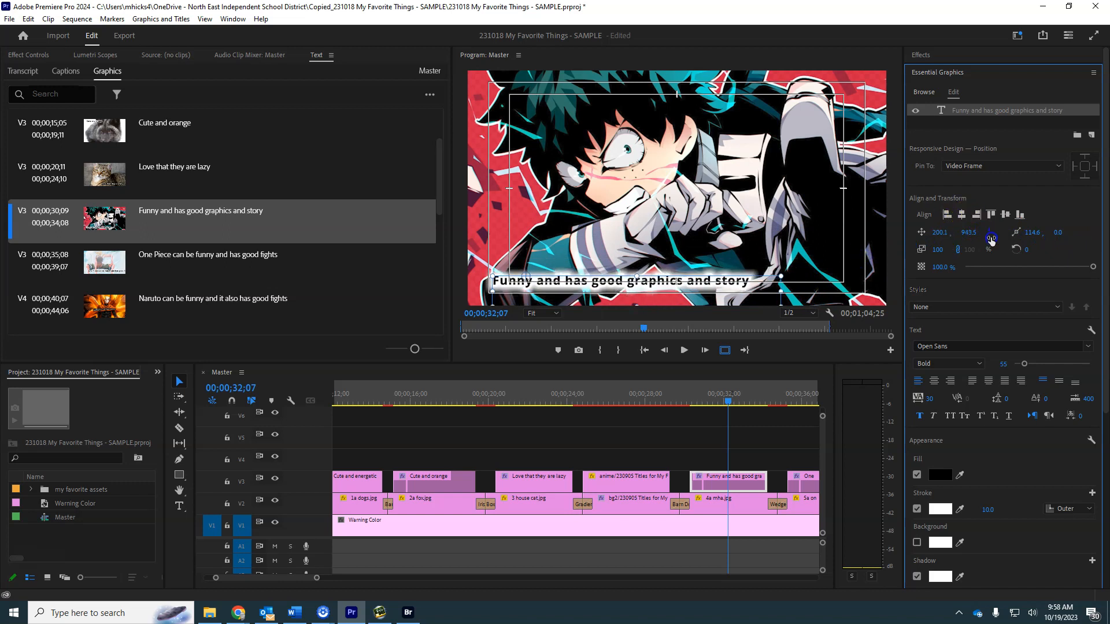
{"action": "left_click", "coordinate": [783, 294]}
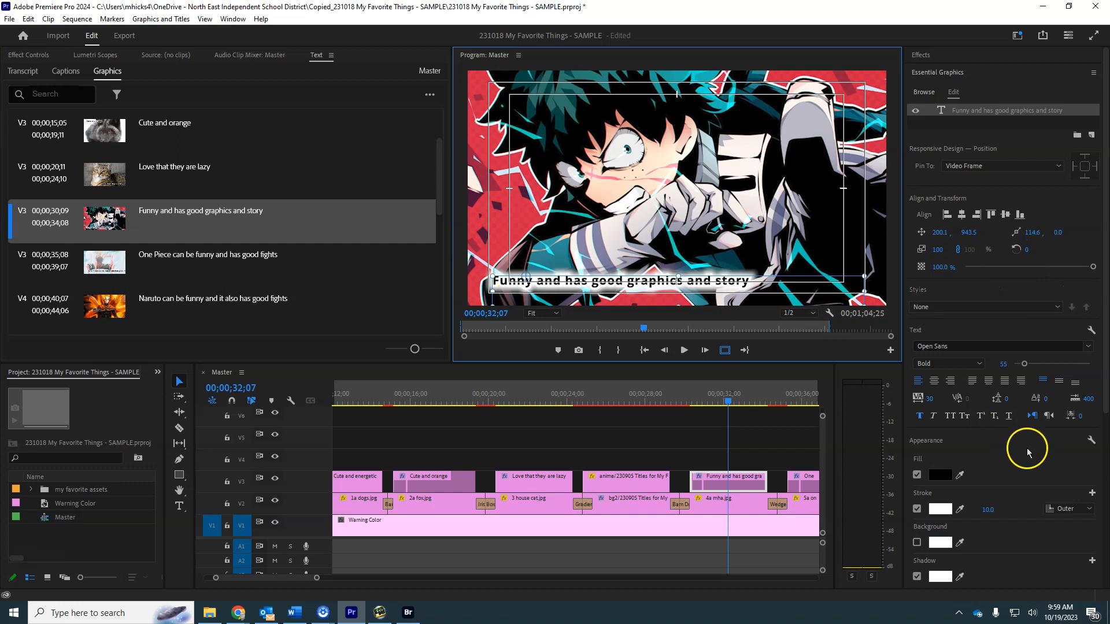
{"action": "left_click_drag", "start_coordinate": [1025, 365], "coordinate": [1027, 365]}
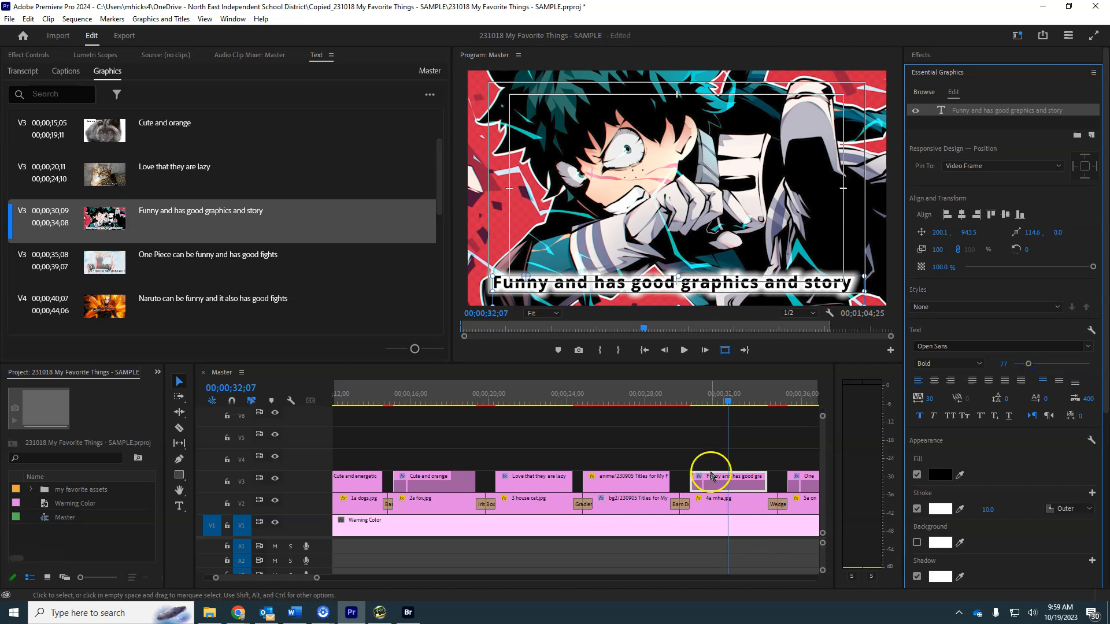
Fit the One Piece title on one line along the bottom of the outer safe margin, with font size 71 and position about 132.2, 948.5
{"action": "left_click_drag", "start_coordinate": [728, 399], "coordinate": [625, 423]}
{"action": "left_click", "coordinate": [746, 387]}
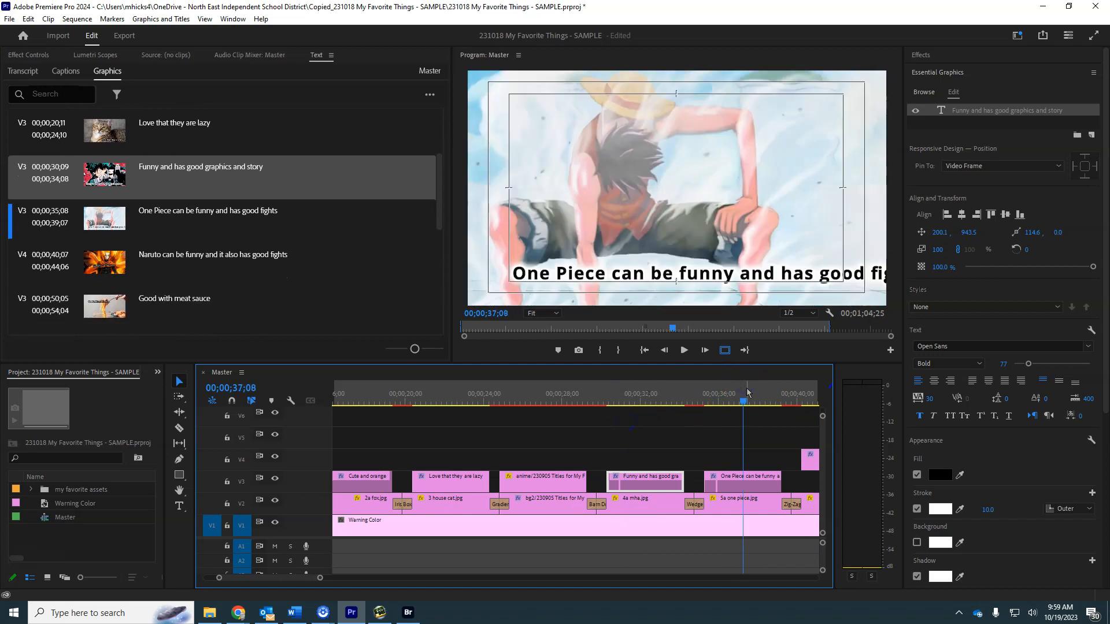
{"action": "left_click", "coordinate": [861, 278]}
{"action": "left_click_drag", "start_coordinate": [688, 276], "coordinate": [648, 278]}
{"action": "left_click_drag", "start_coordinate": [473, 286], "coordinate": [485, 286]}
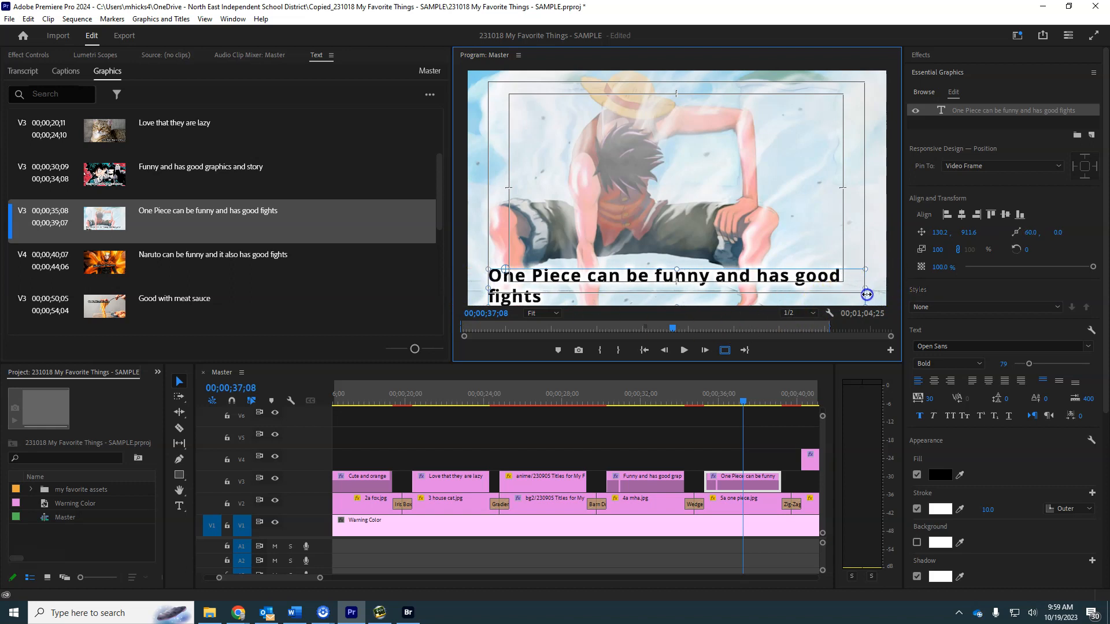
{"action": "left_click", "coordinate": [862, 288]}
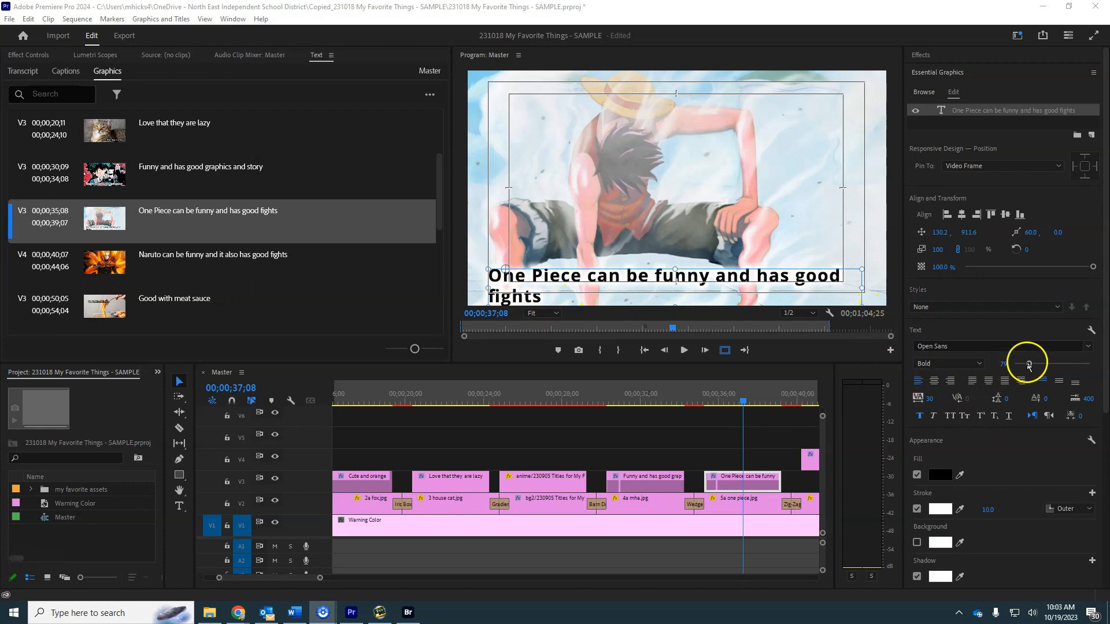
{"action": "left_click_drag", "start_coordinate": [1029, 364], "coordinate": [1027, 367]}
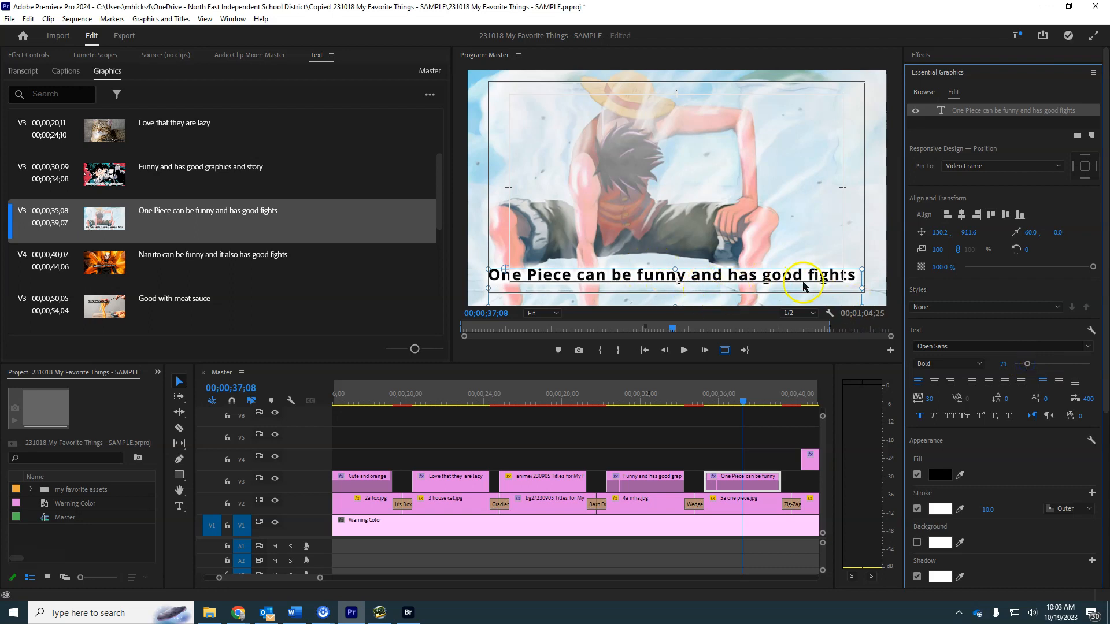
{"action": "left_click_drag", "start_coordinate": [801, 281], "coordinate": [801, 289]}
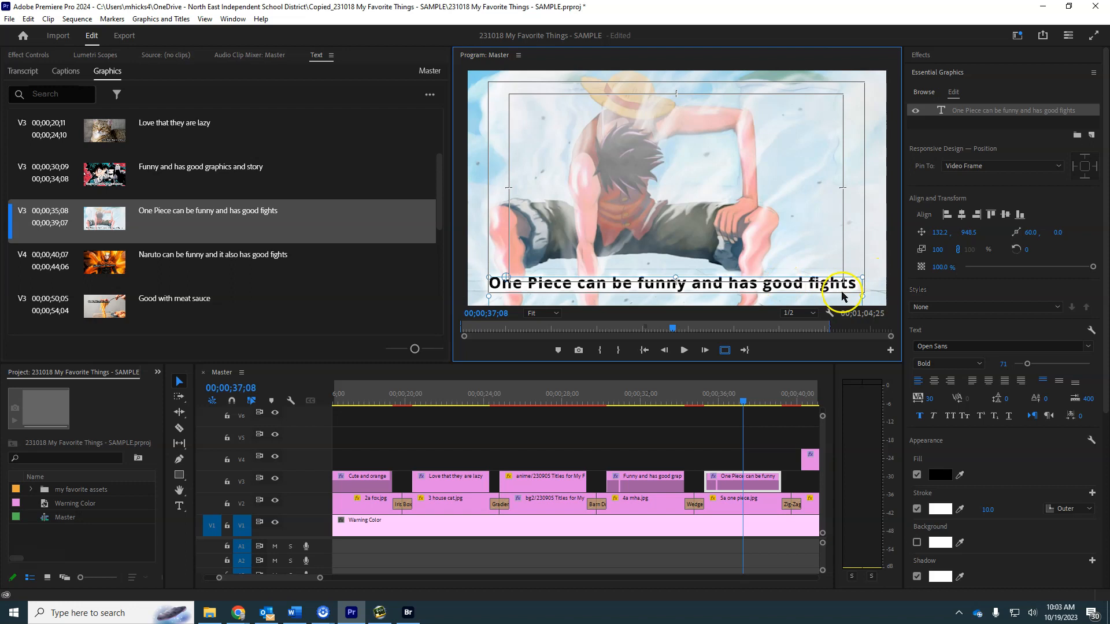
Move the "Naruto can be funny and it also has good fights" title clip from track V4 down to V3, above the Naruto image
{"action": "left_click_drag", "start_coordinate": [743, 388], "coordinate": [814, 397]}
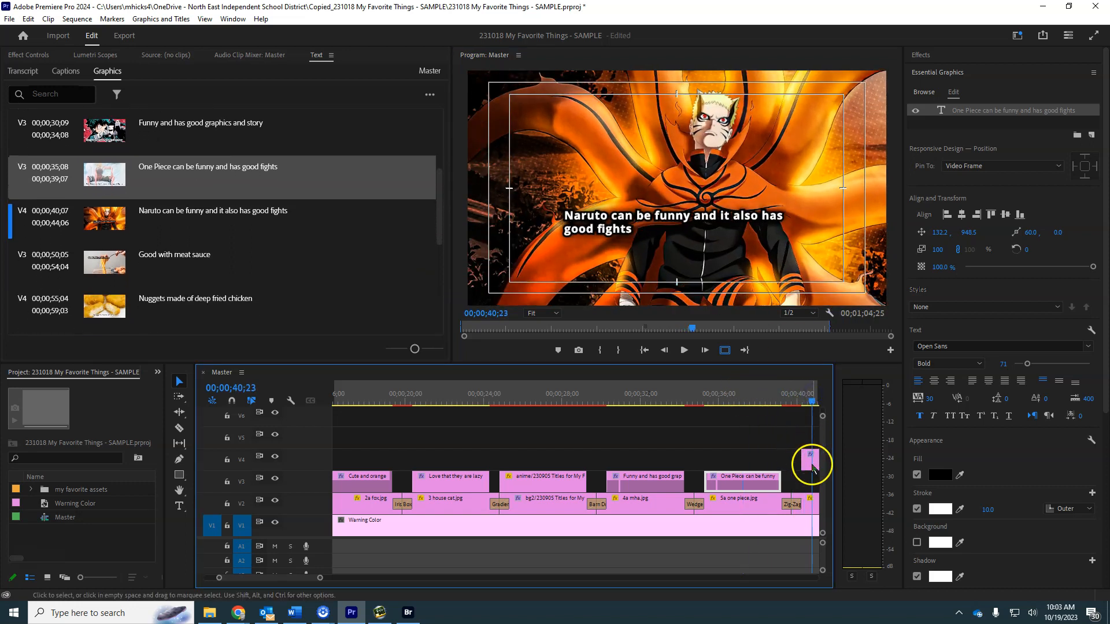
{"action": "left_click", "coordinate": [811, 465]}
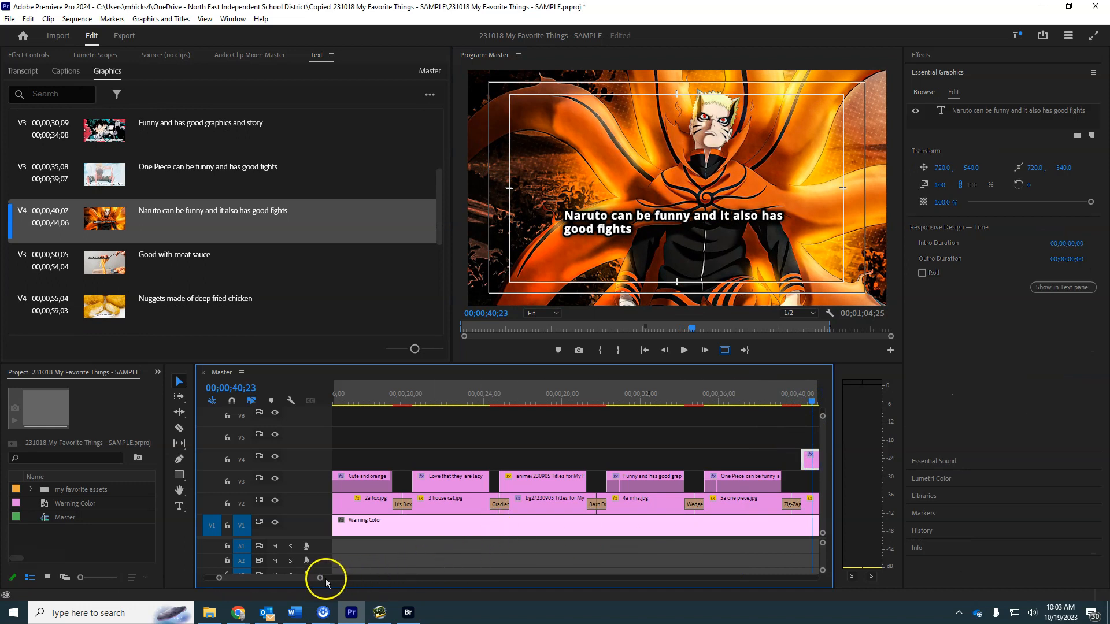
{"action": "left_click_drag", "start_coordinate": [325, 578], "coordinate": [339, 578]}
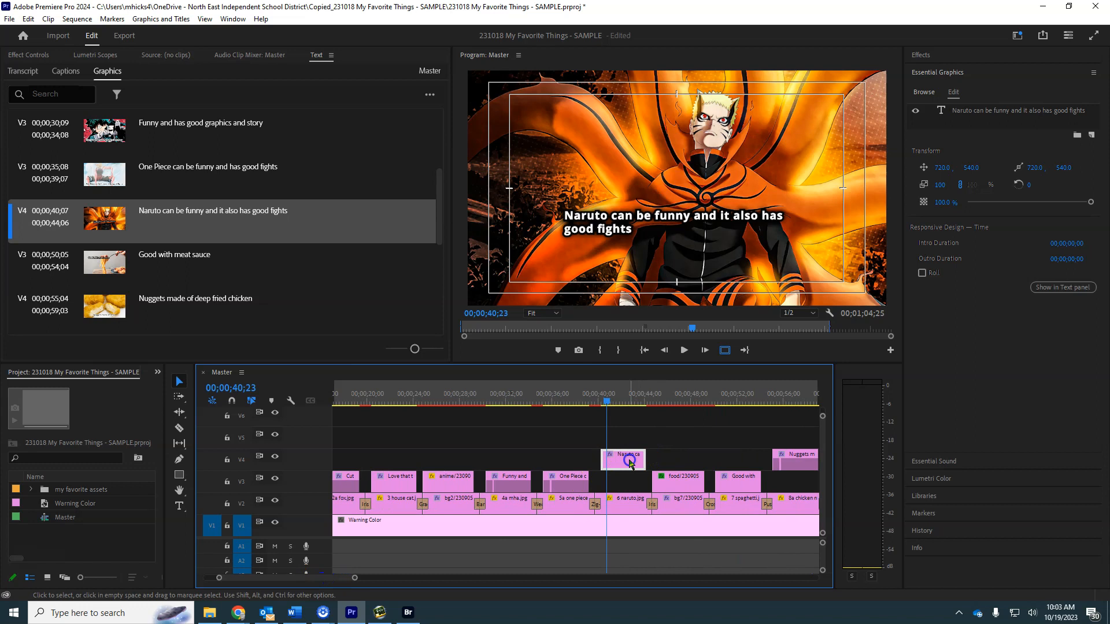
{"action": "left_click_drag", "start_coordinate": [630, 463], "coordinate": [627, 483]}
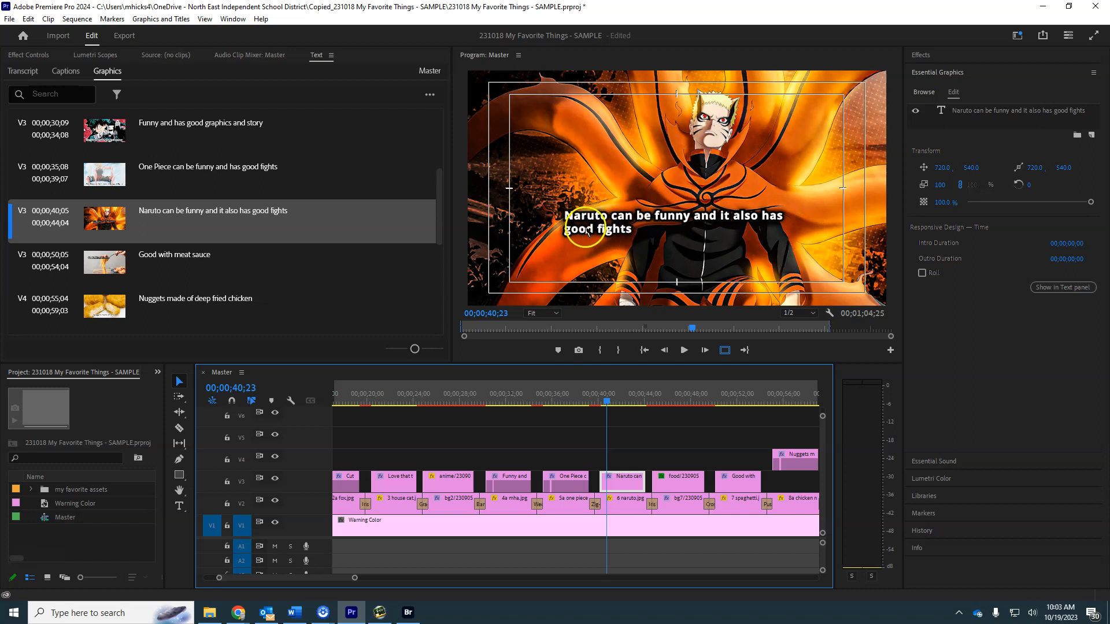
Fit the Naruto title on one line along the bottom of the outer safe margin, with font size 64 and position about 105.4, 946.4
{"action": "left_click", "coordinate": [617, 229]}
{"action": "left_click_drag", "start_coordinate": [617, 229], "coordinate": [543, 285]}
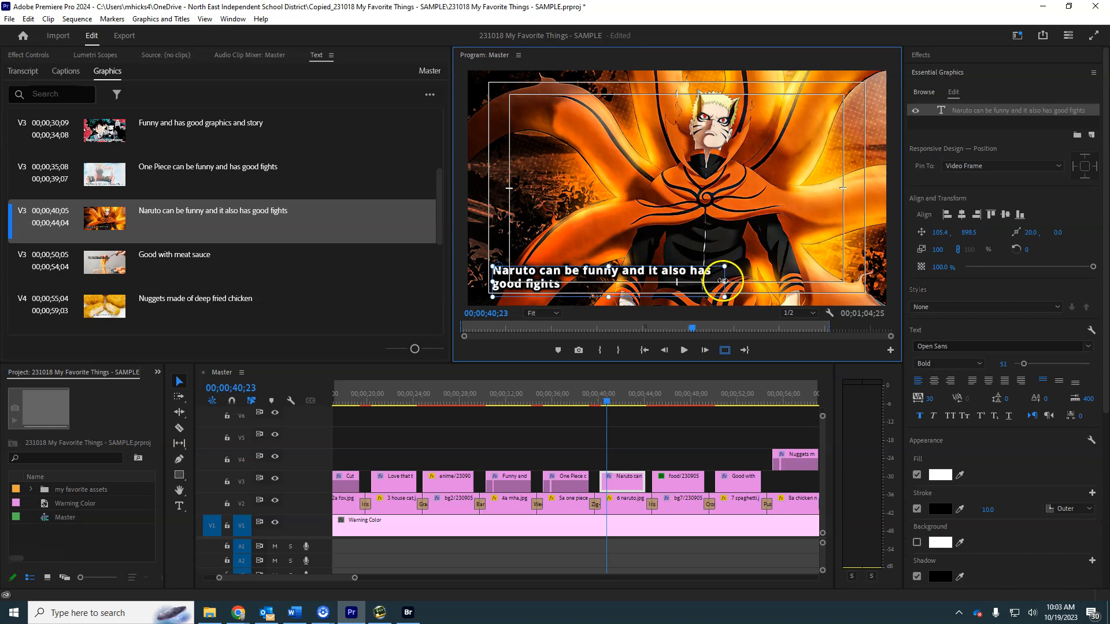
{"action": "left_click_drag", "start_coordinate": [752, 281], "coordinate": [866, 292]}
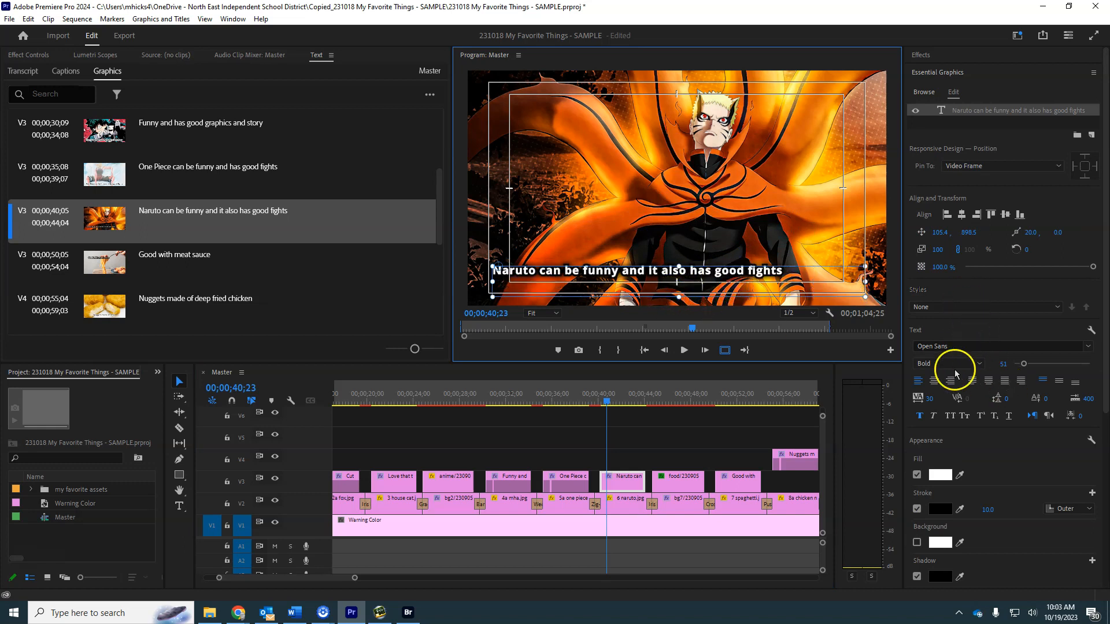
{"action": "left_click_drag", "start_coordinate": [1022, 368], "coordinate": [1026, 368]}
{"action": "left_click_drag", "start_coordinate": [647, 285], "coordinate": [648, 293]}
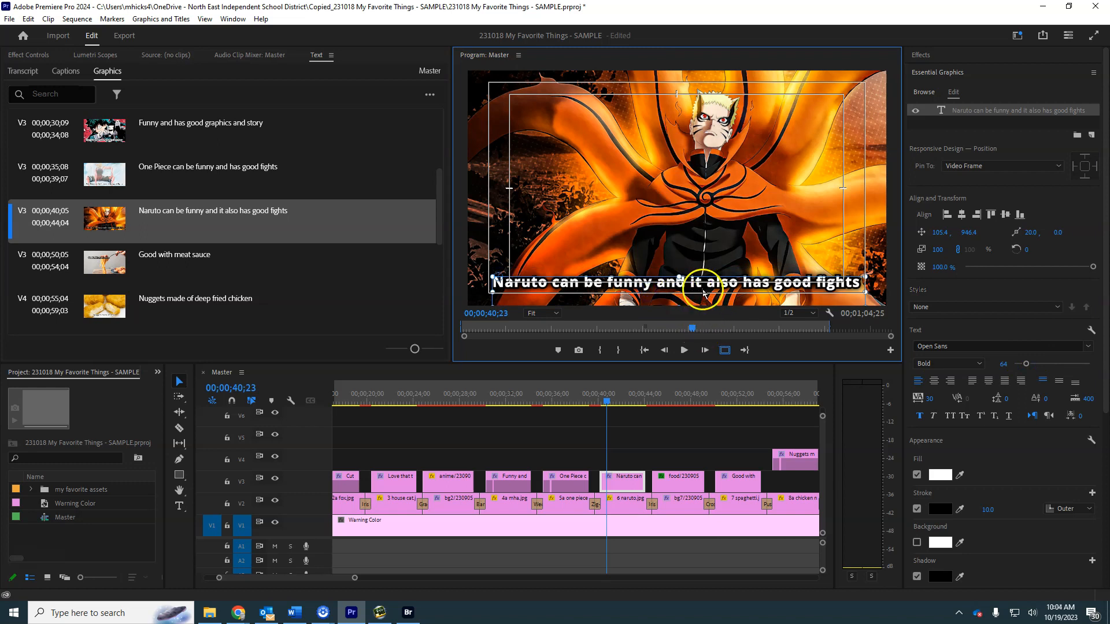
Move the "Good with meat sauce" title to the lower-left corner of the outer safe margin, at about 88.5, 940.5
{"action": "left_click", "coordinate": [680, 399]}
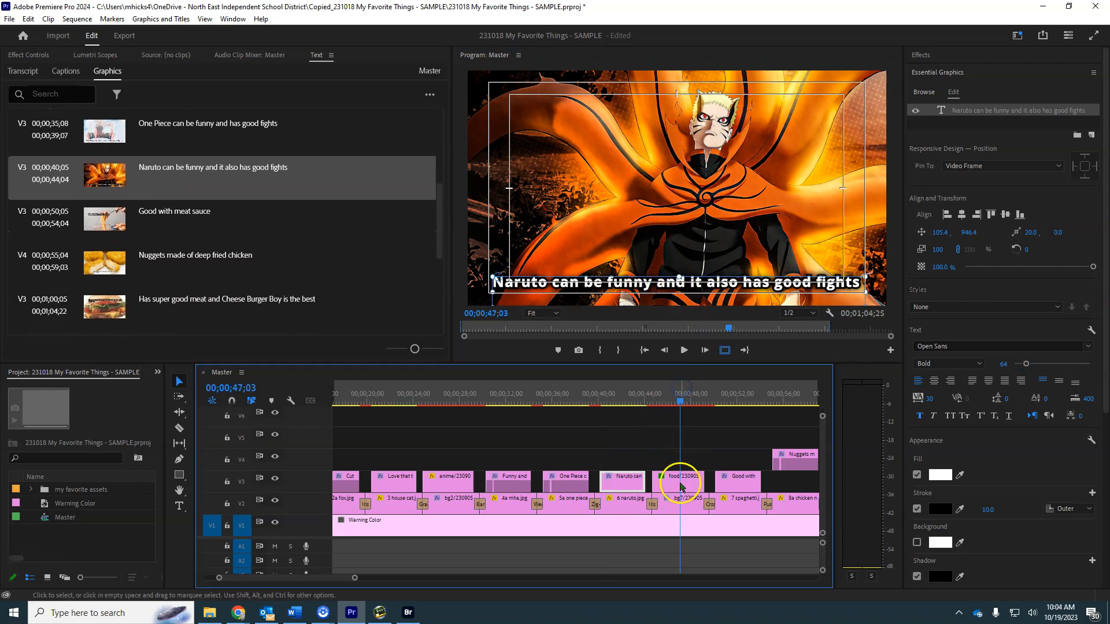
{"action": "left_click", "coordinate": [681, 485]}
{"action": "left_click", "coordinate": [744, 397]}
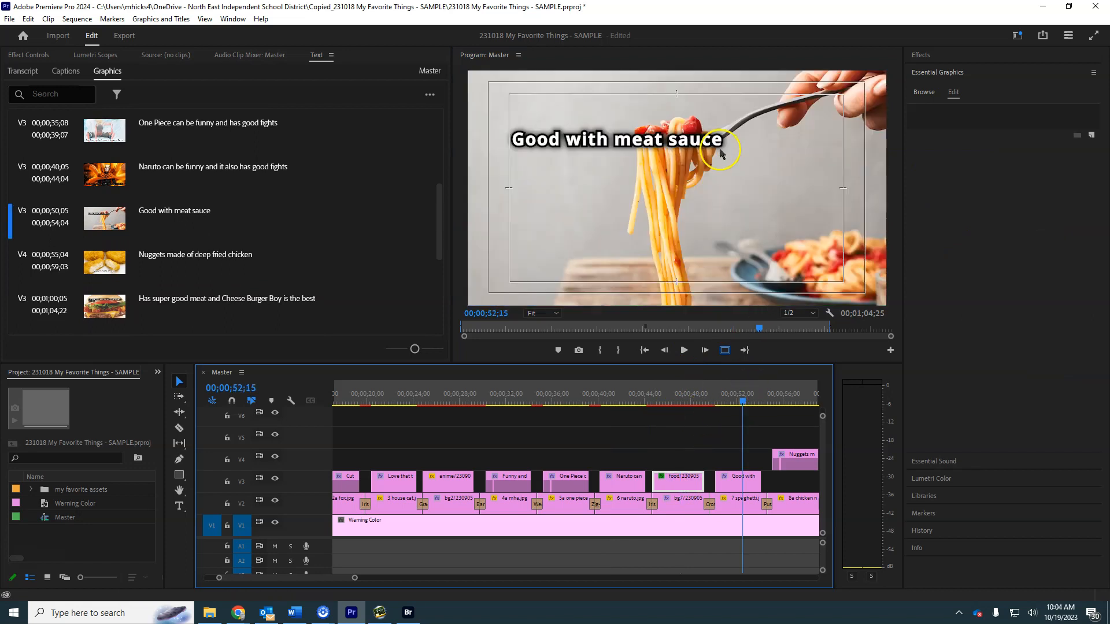
{"action": "left_click", "coordinate": [659, 142]}
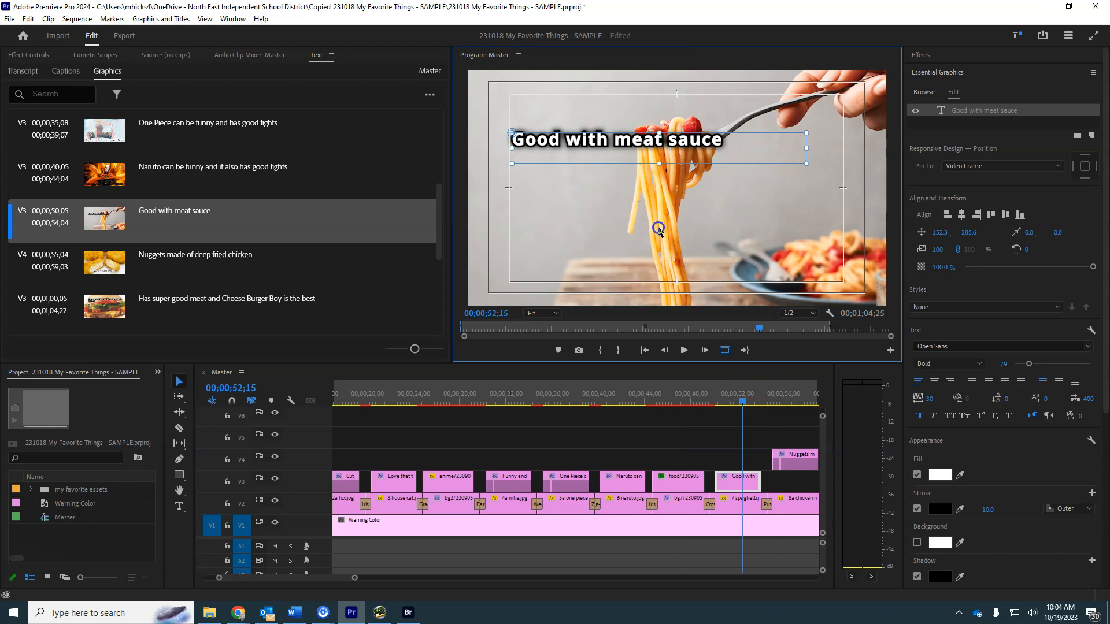
{"action": "left_click_drag", "start_coordinate": [626, 152], "coordinate": [607, 290]}
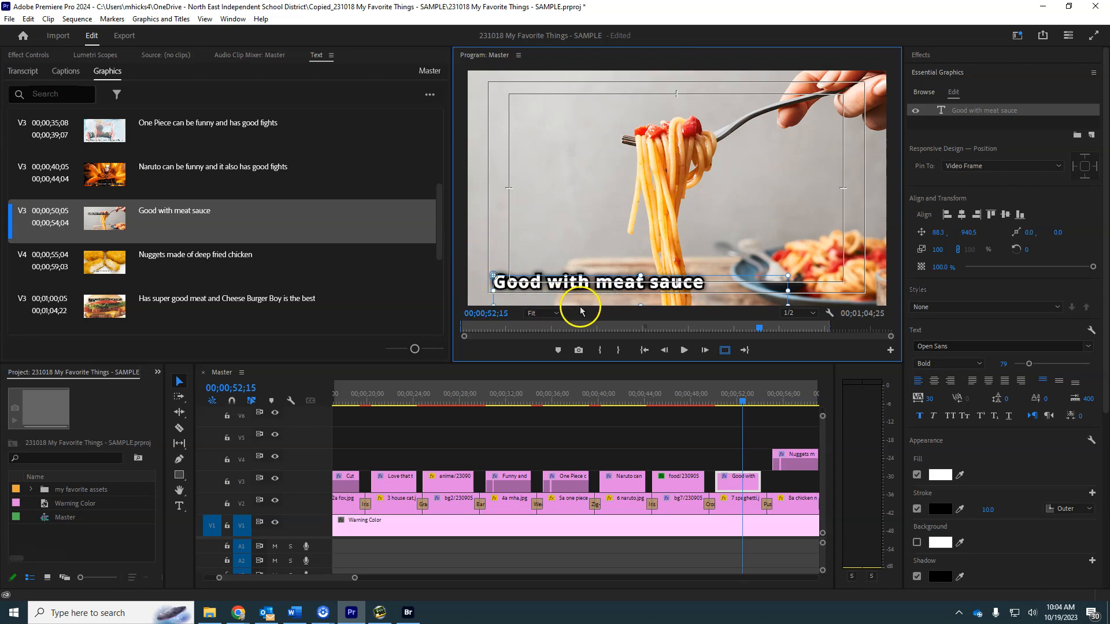
Move the nuggets title clip from V4 to V3 and widen its text box to fit one line along the bottom outer margin, about 347.5, 935.4
{"action": "left_click", "coordinate": [797, 396]}
{"action": "left_click_drag", "start_coordinate": [798, 448], "coordinate": [798, 477]}
{"action": "left_click", "coordinate": [732, 288]}
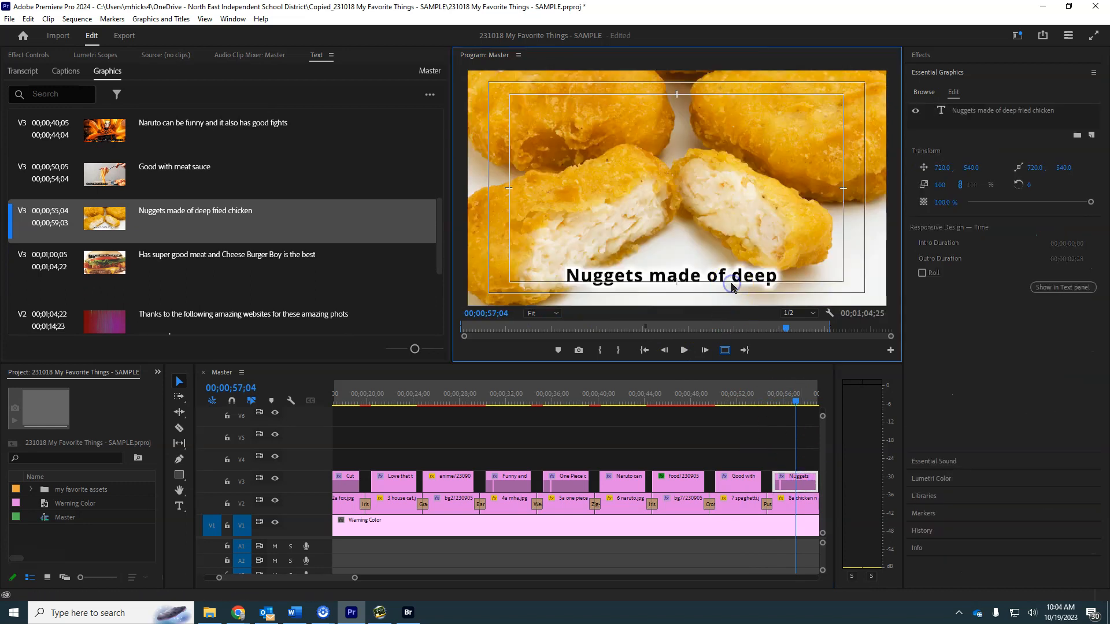
{"action": "left_click", "coordinate": [724, 276]}
{"action": "left_click_drag", "start_coordinate": [801, 277], "coordinate": [863, 276]}
{"action": "left_click_drag", "start_coordinate": [563, 275], "coordinate": [506, 271]}
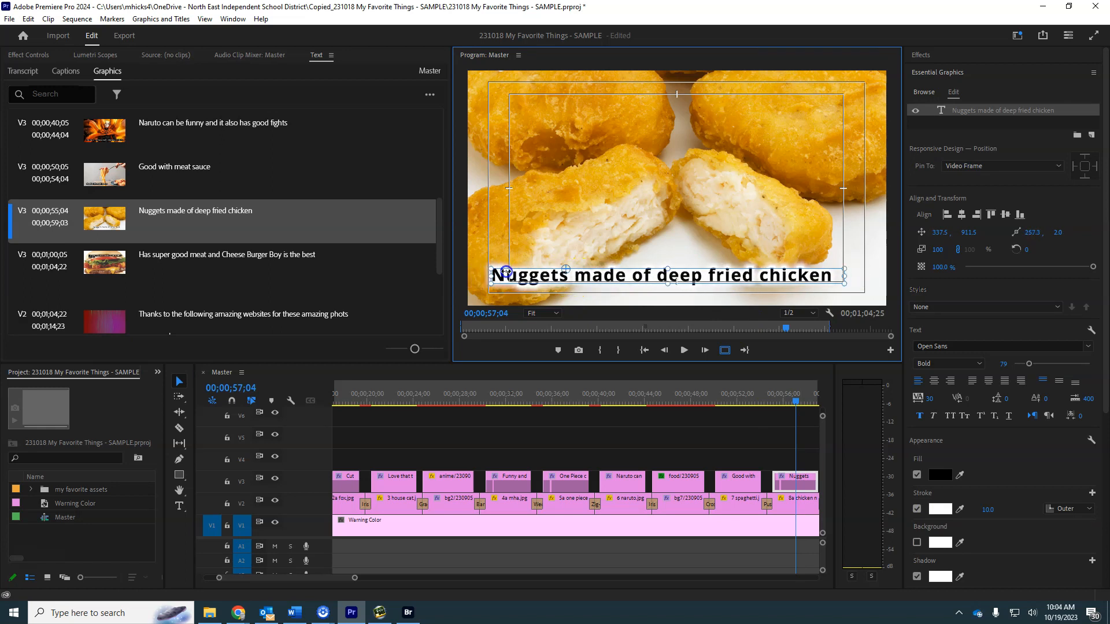
{"action": "left_click_drag", "start_coordinate": [708, 279], "coordinate": [712, 284]}
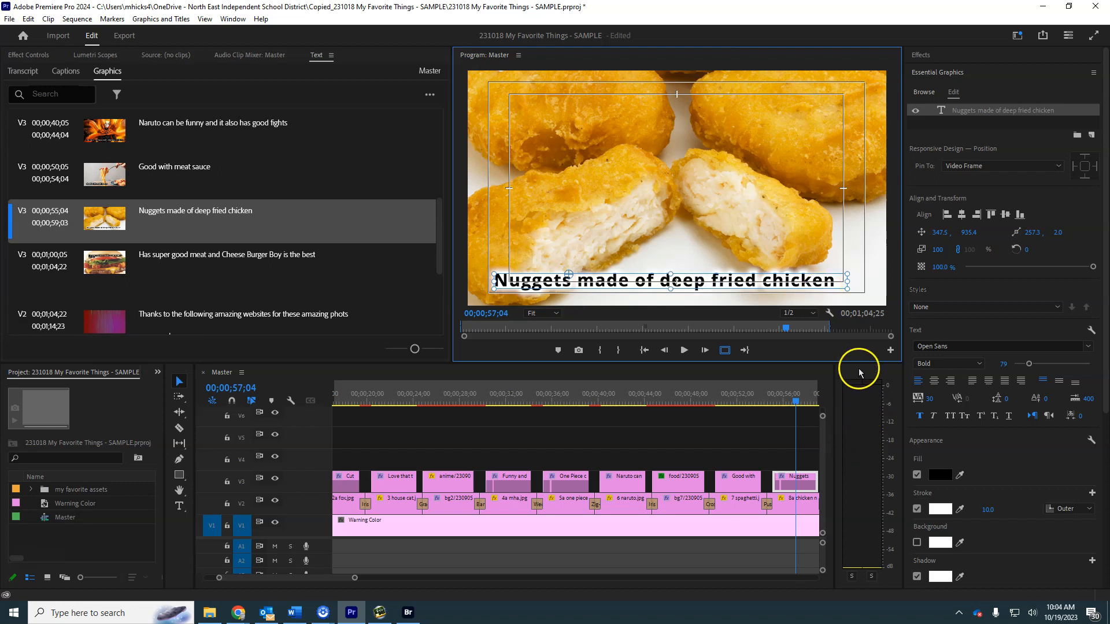
{"action": "double_click", "coordinate": [583, 283]}
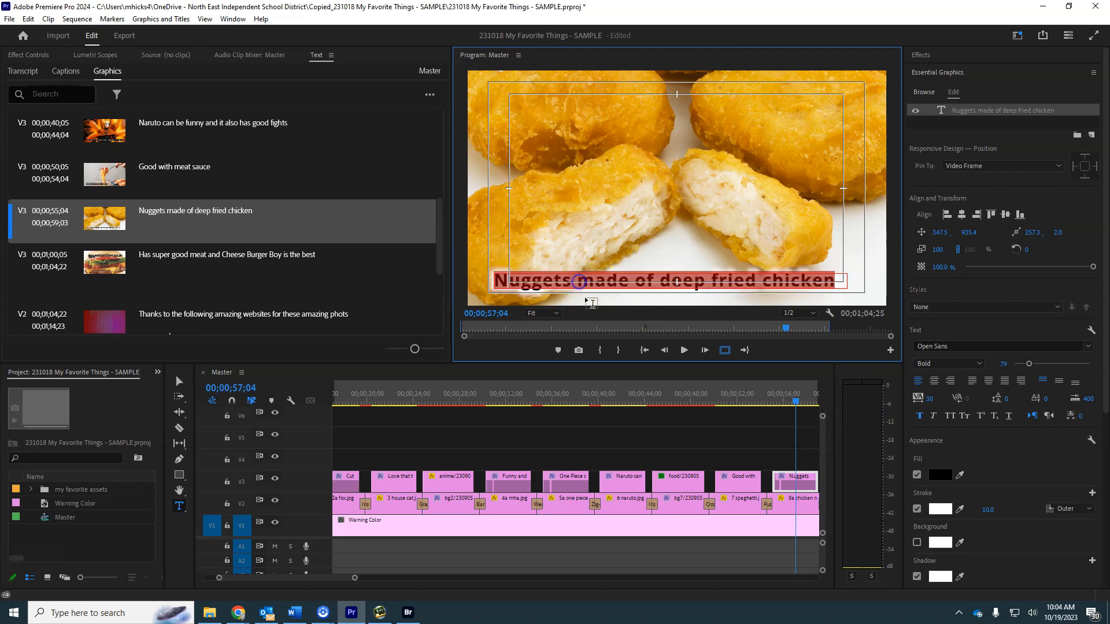
{"action": "left_click", "coordinate": [584, 284]}
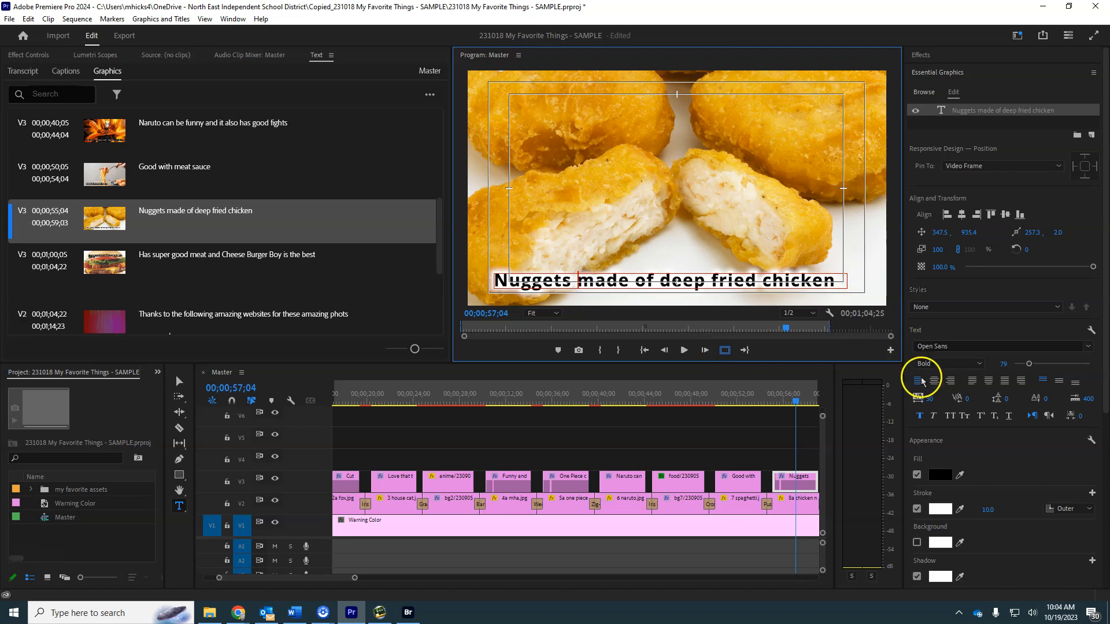
Widen the burger title's text box to the outer safe margin and place it along the top edge, at about 249.3, 74.7
{"action": "left_click_drag", "start_coordinate": [742, 398], "coordinate": [819, 399]}
{"action": "left_click", "coordinate": [808, 481]}
{"action": "left_click", "coordinate": [600, 105]}
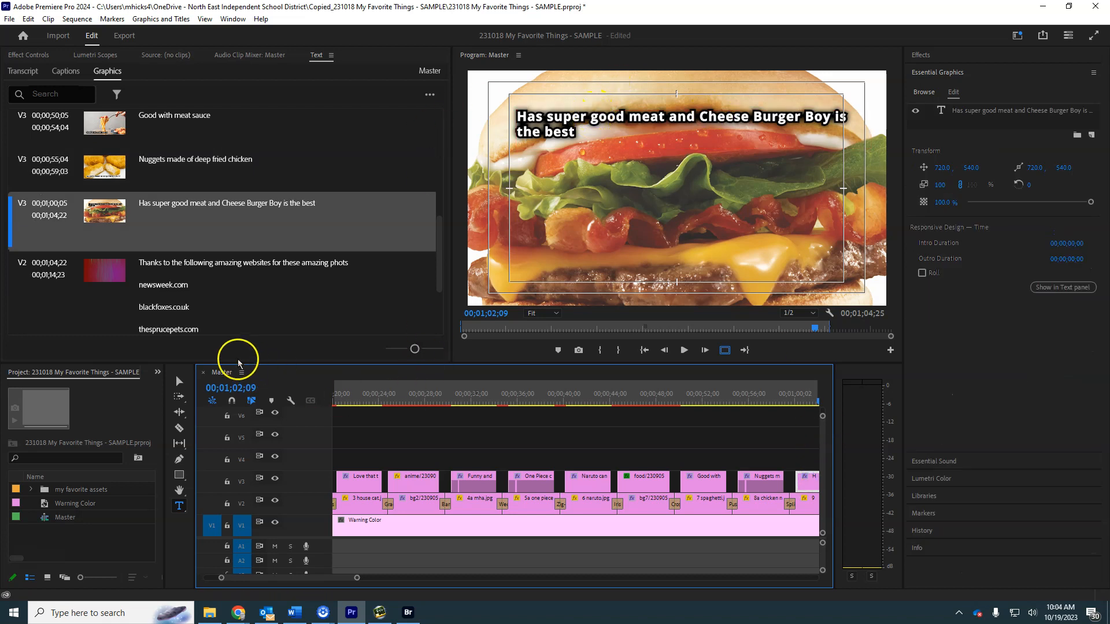
{"action": "left_click", "coordinate": [179, 382]}
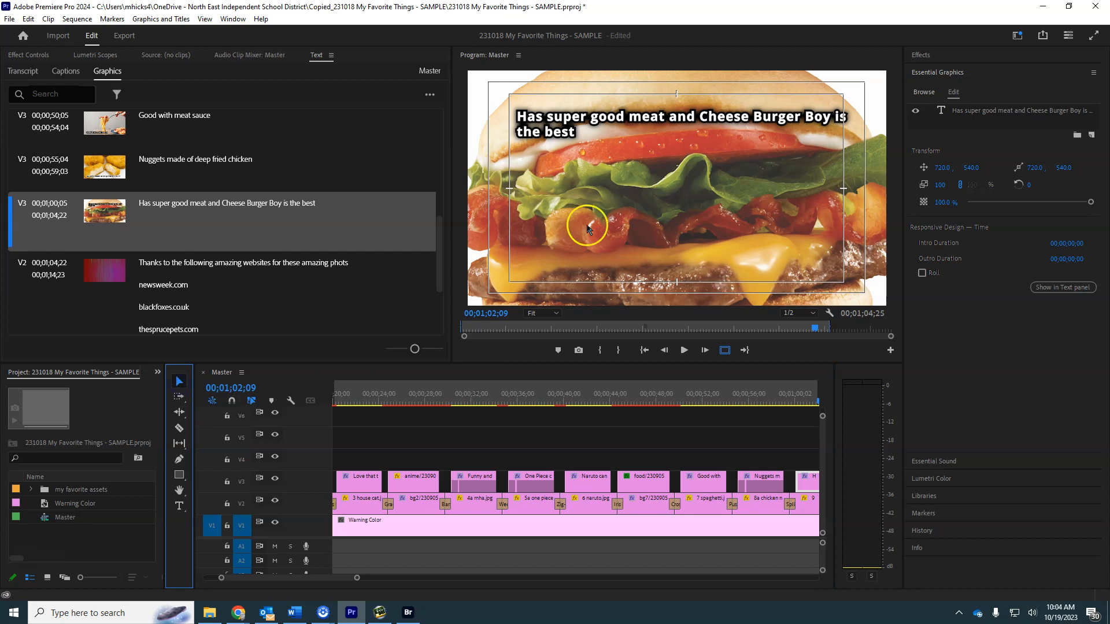
{"action": "left_click", "coordinate": [571, 123]}
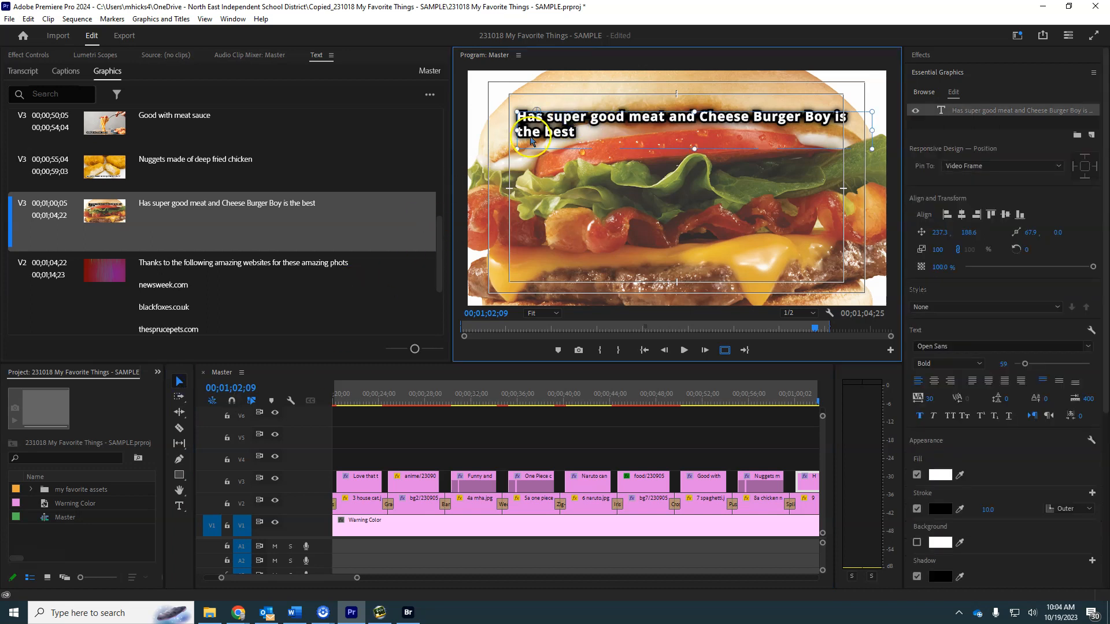
{"action": "left_click_drag", "start_coordinate": [520, 130], "coordinate": [493, 131]}
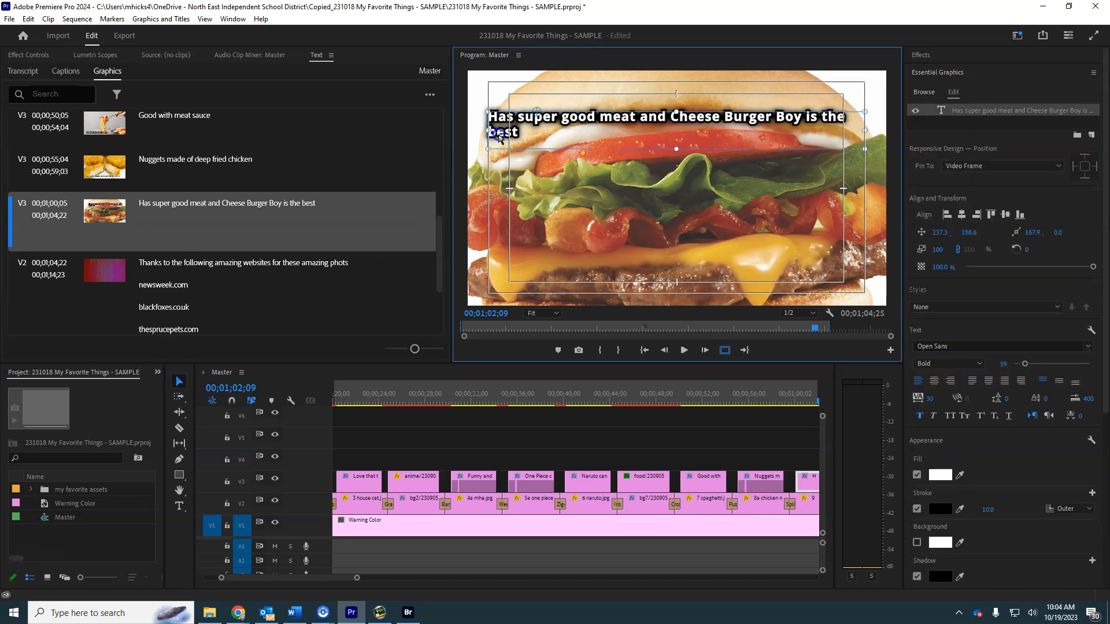
{"action": "left_click_drag", "start_coordinate": [785, 121], "coordinate": [788, 96]}
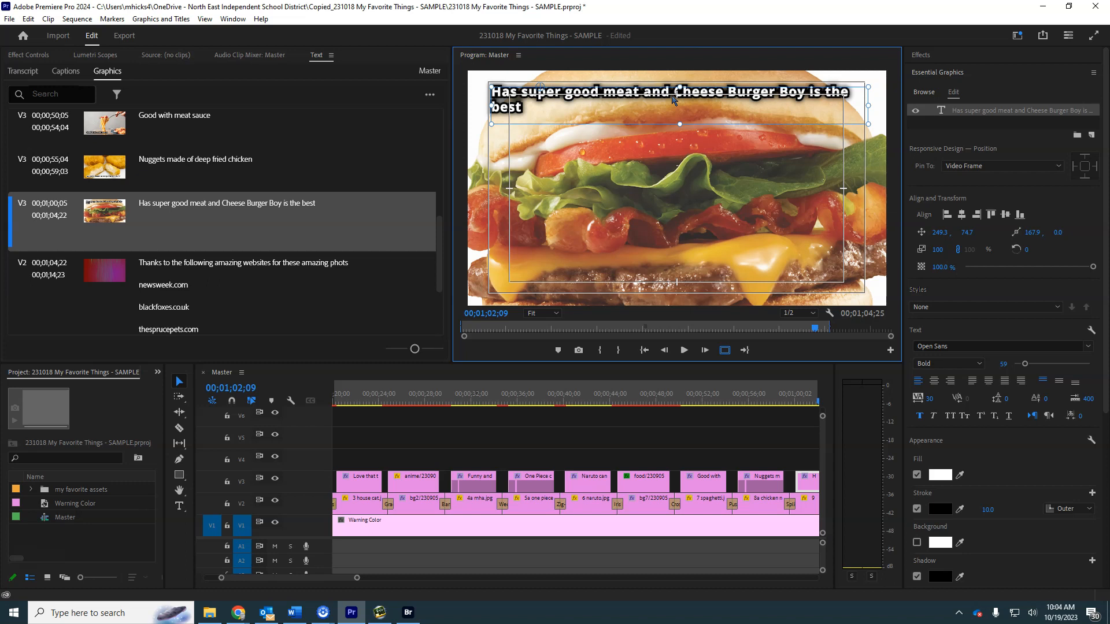
Reword the burger title to "Has super good meat - Cheese Burger Boy is the best!" so it fits on one line
{"action": "double_click", "coordinate": [672, 98]}
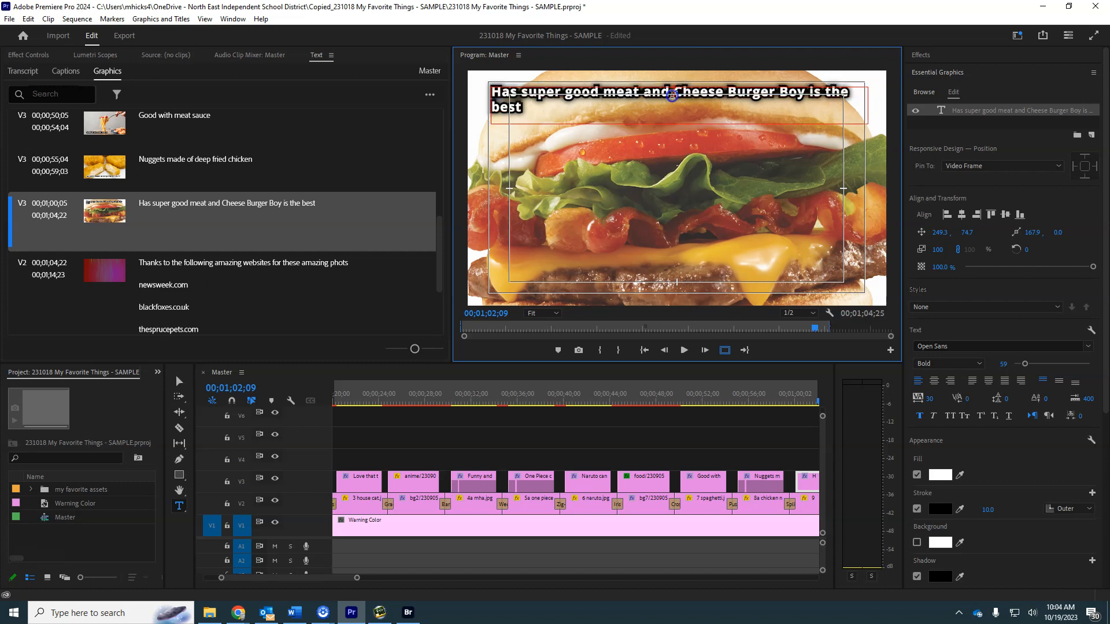
{"action": "key", "text": "BackSpace"}
{"action": "key", "text": "BackSpace"}
{"action": "key", "text": "BackSpace"}
{"action": "key", "text": "BackSpace"}
{"action": "key", "text": "BackSpace"}
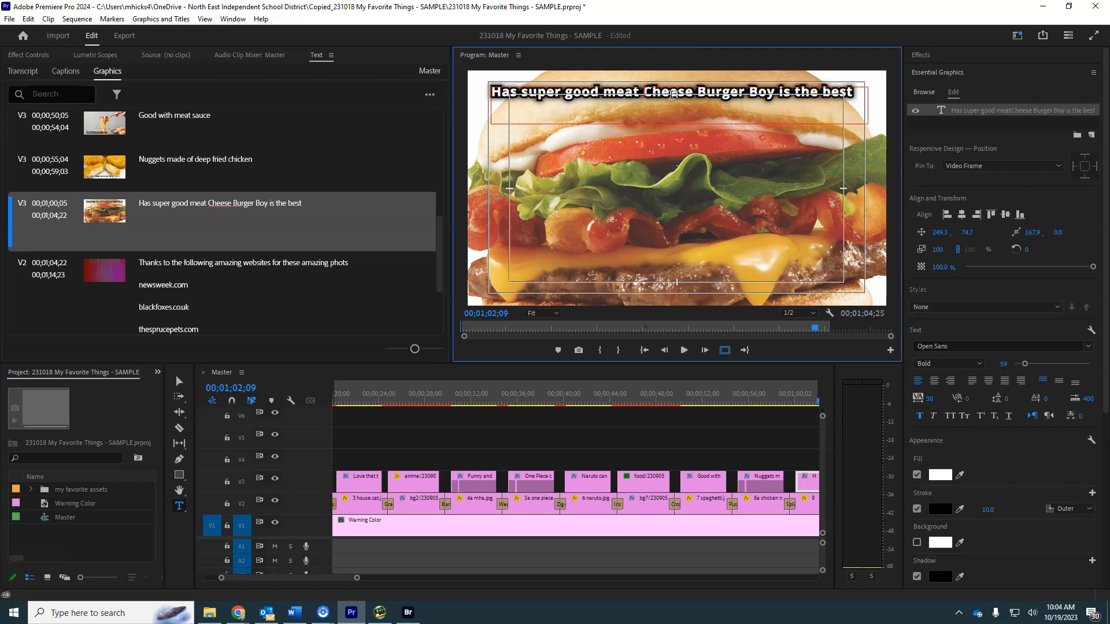
{"action": "type", "text": "."}
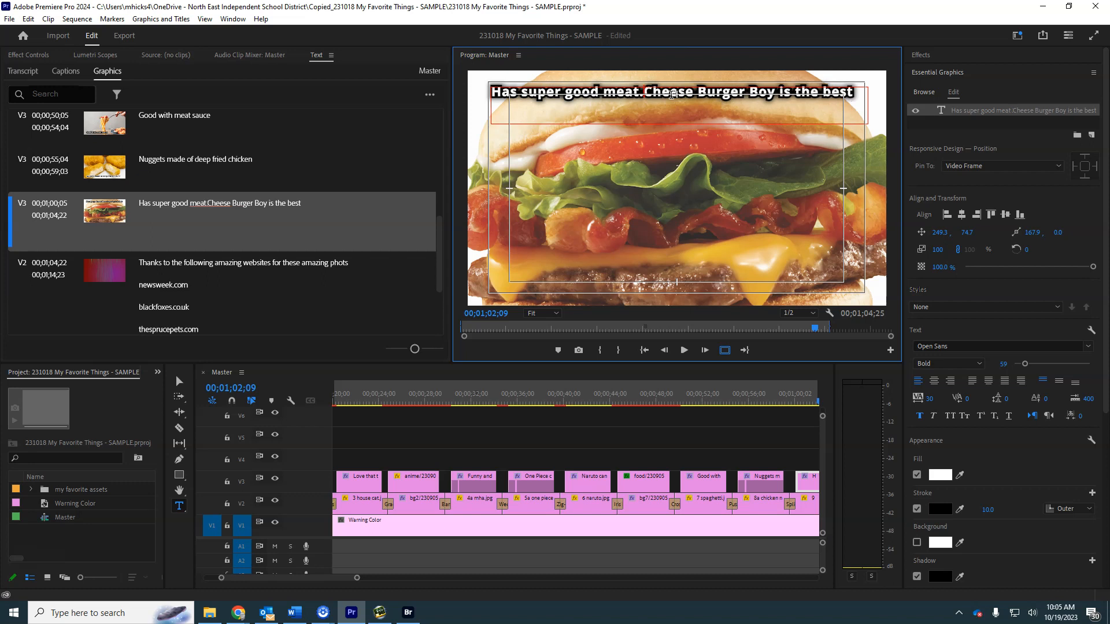
{"action": "key", "text": "BackSpace"}
{"action": "type", "text": "-"}
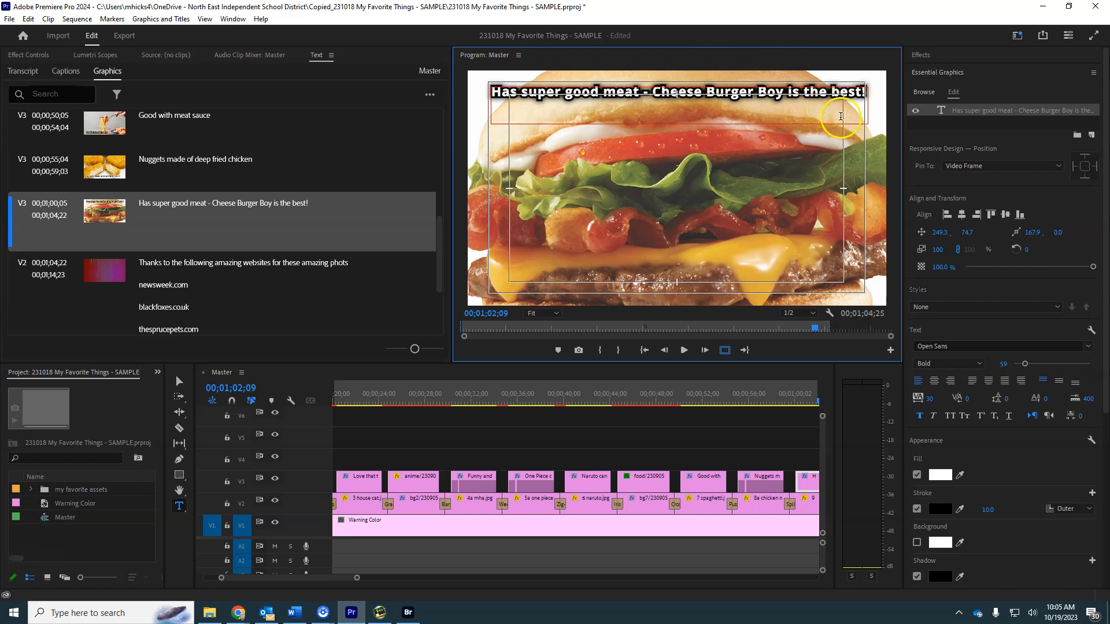
{"action": "left_click", "coordinate": [655, 75]}
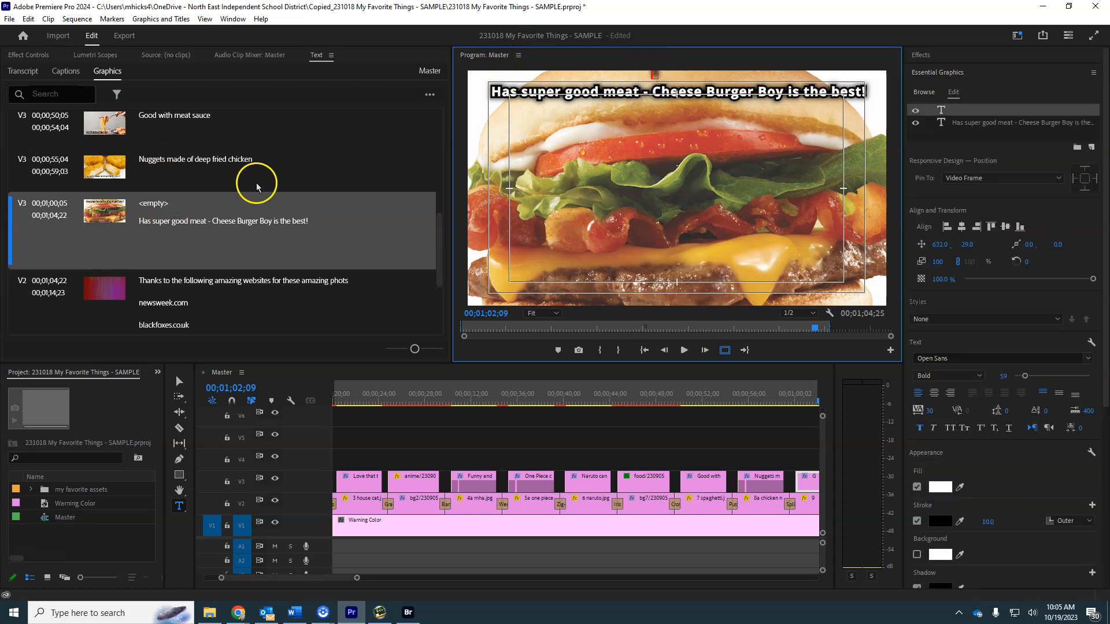
{"action": "left_click", "coordinate": [180, 382]}
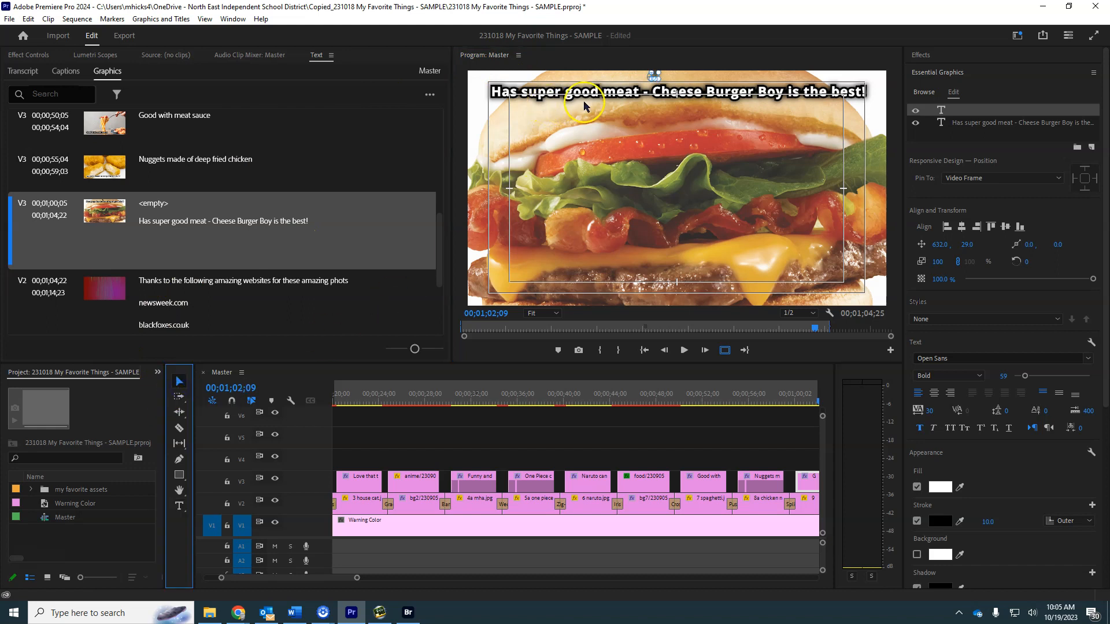
{"action": "left_click", "coordinate": [658, 77]}
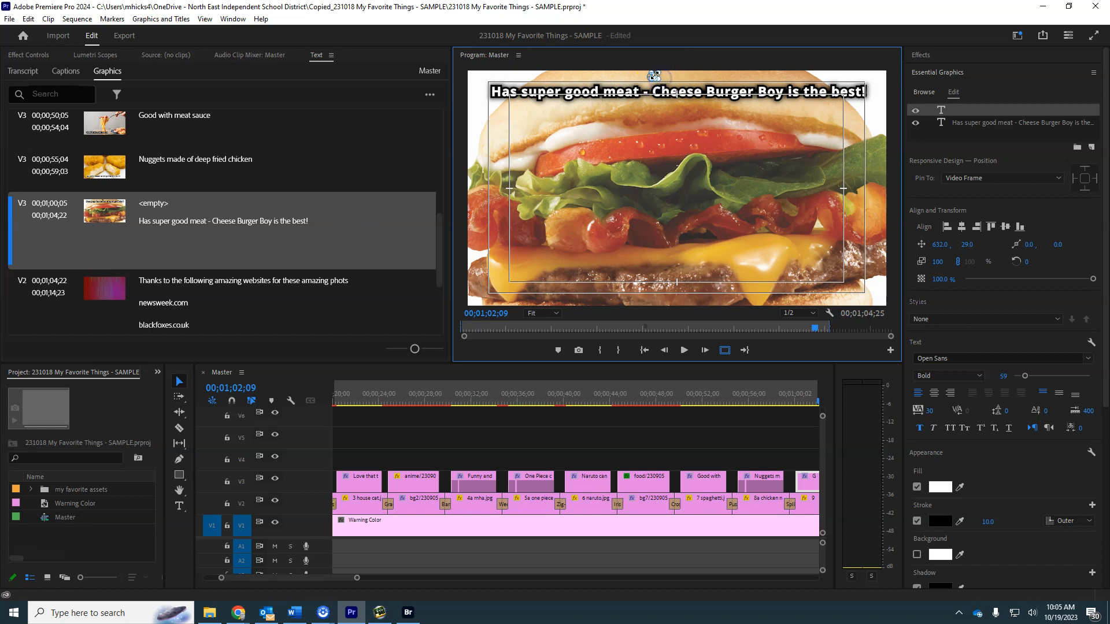
{"action": "key", "text": "Delete"}
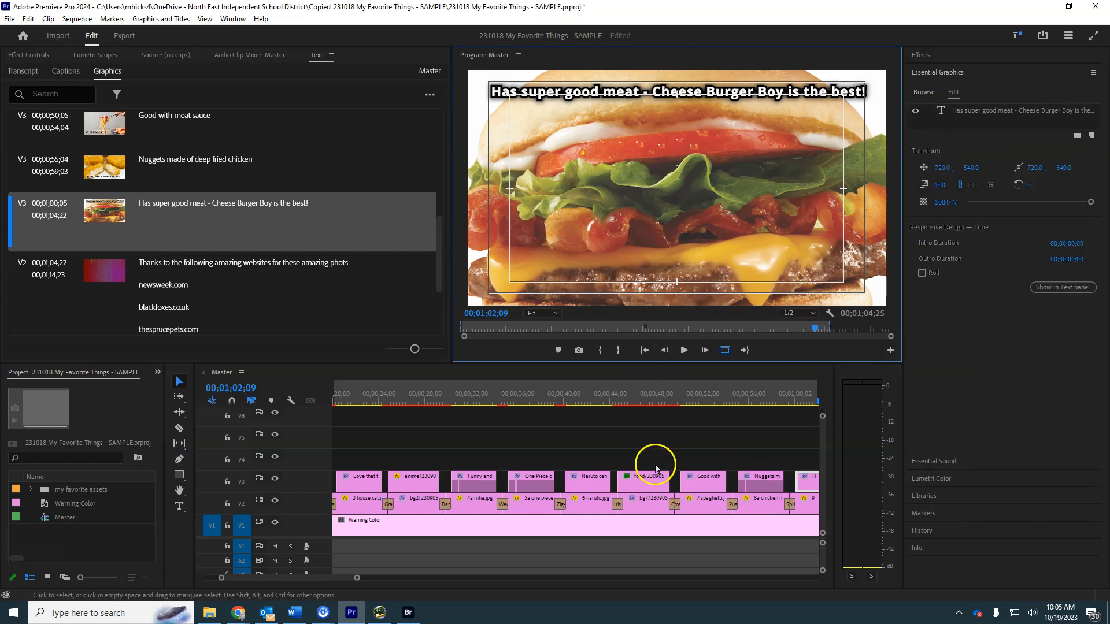
Misspell the first word of the "Funny and has good graphics and story" title as "Funnny" in the list of graphics text
{"action": "left_click", "coordinate": [765, 397]}
{"action": "left_click_drag", "start_coordinate": [850, 396], "coordinate": [157, 196]}
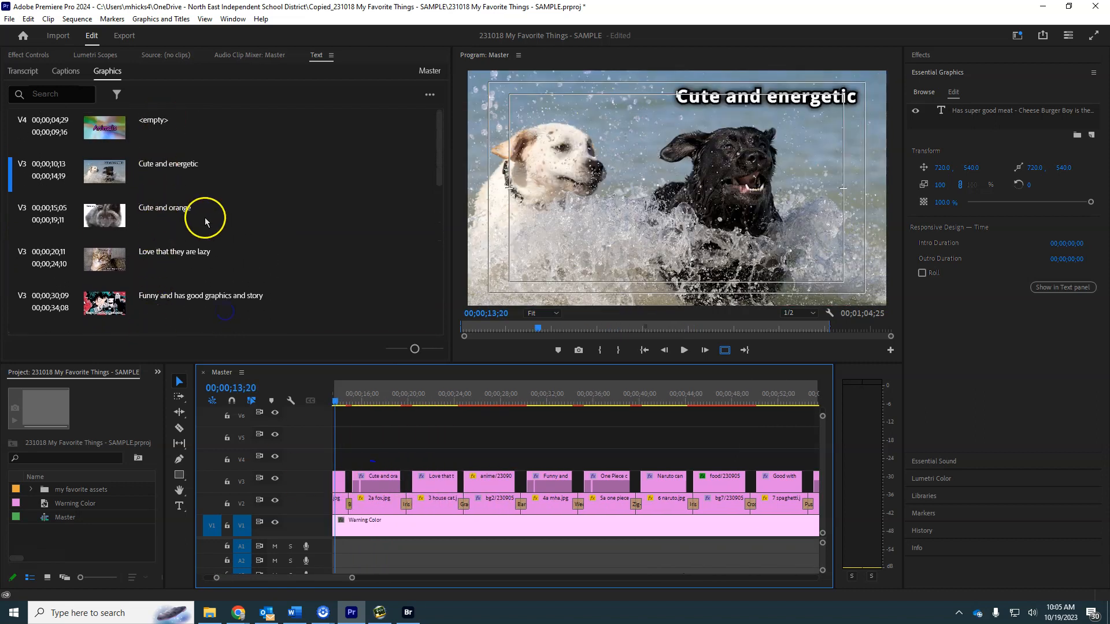
{"action": "scroll", "coordinate": [234, 238], "scroll_direction": "down", "scroll_amount": 3}
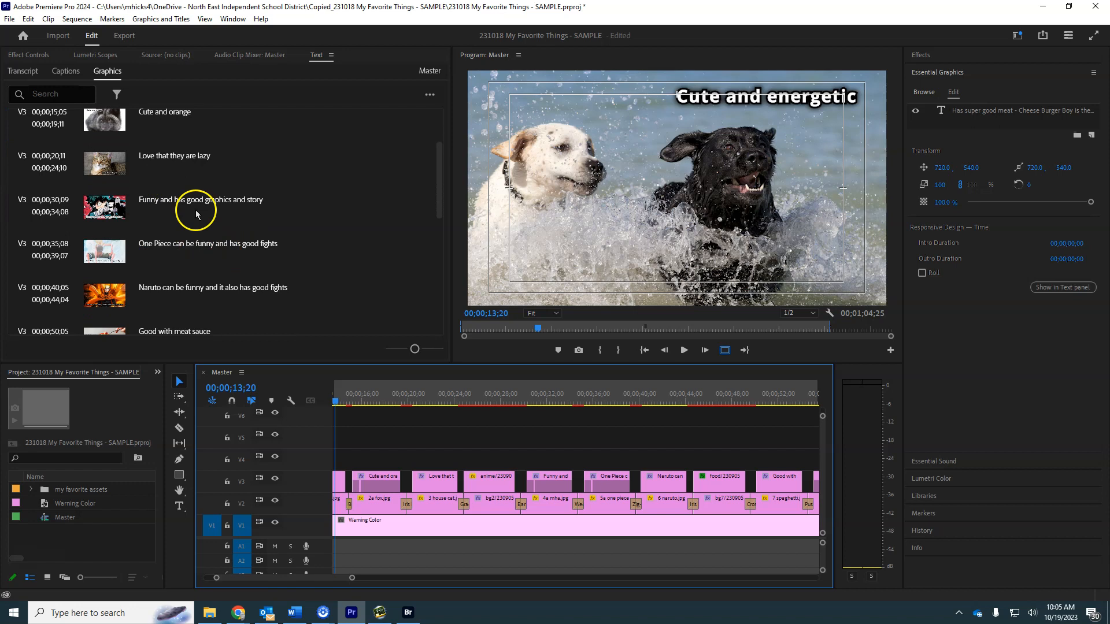
{"action": "left_click", "coordinate": [168, 205]}
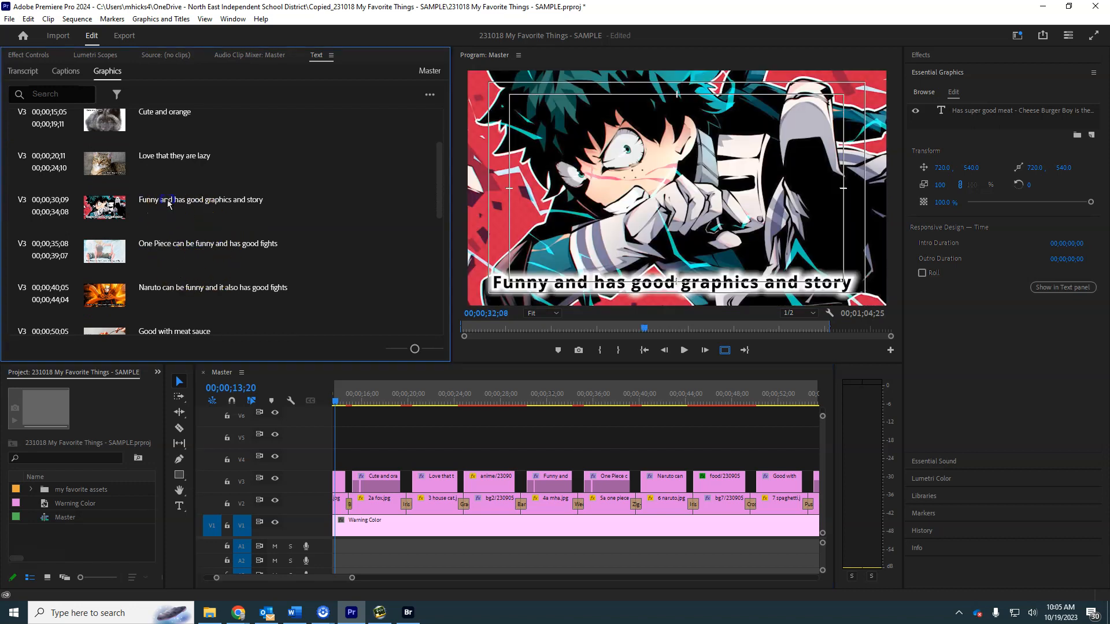
{"action": "left_click", "coordinate": [167, 203]}
{"action": "left_click", "coordinate": [164, 199]}
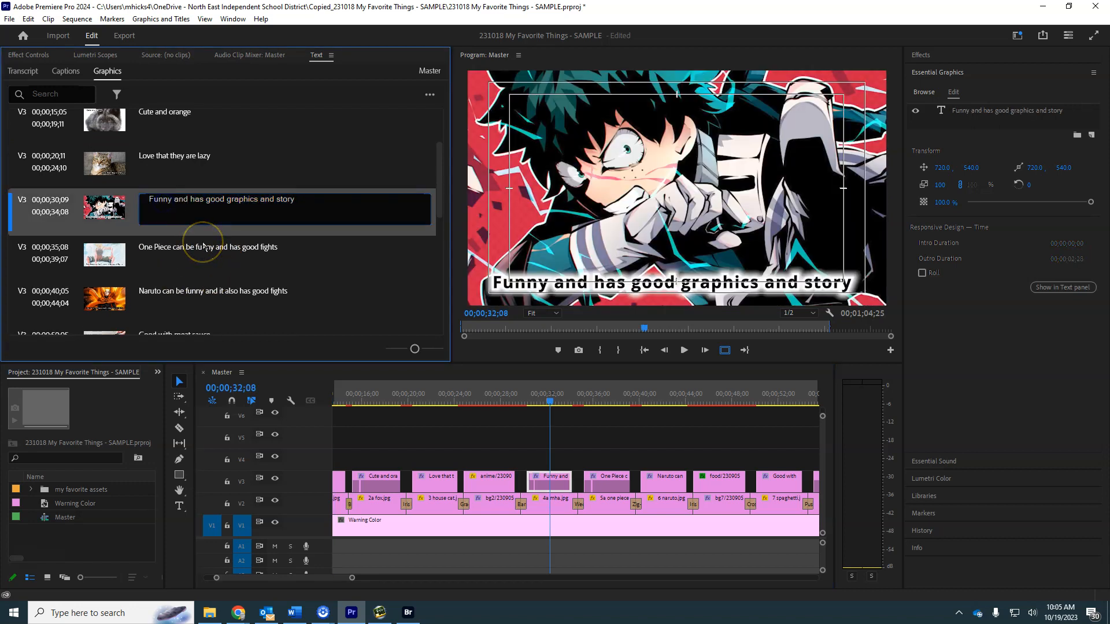
{"action": "type", "text": "n"}
{"action": "left_click", "coordinate": [334, 170]}
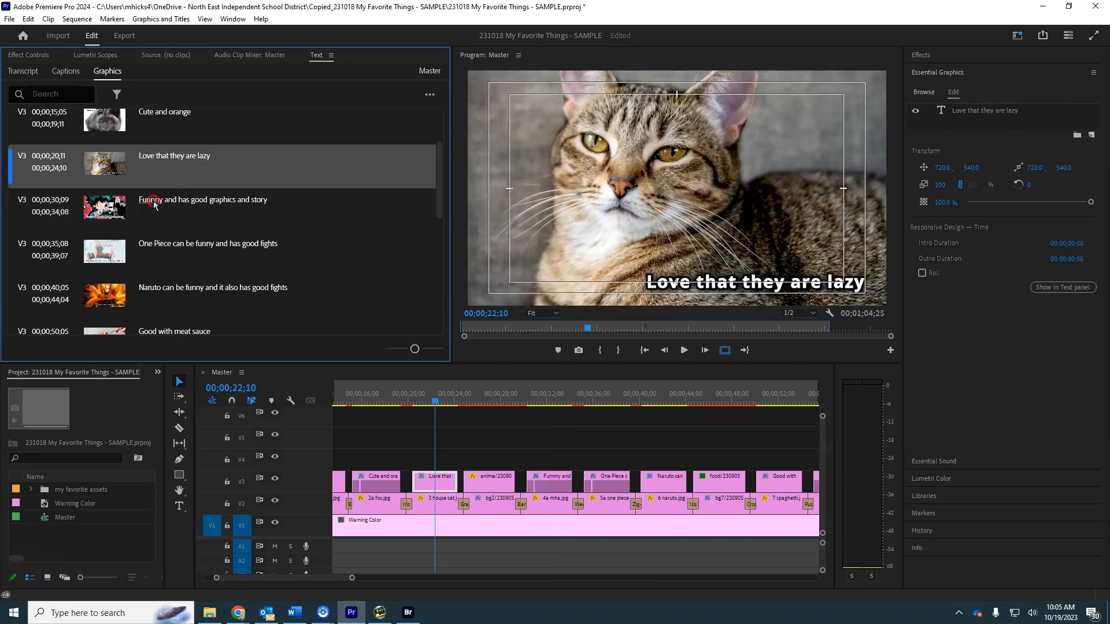
Replace the misspelled word "Funnny" with the spelling suggestion "Funny's"
{"action": "right_click", "coordinate": [155, 204]}
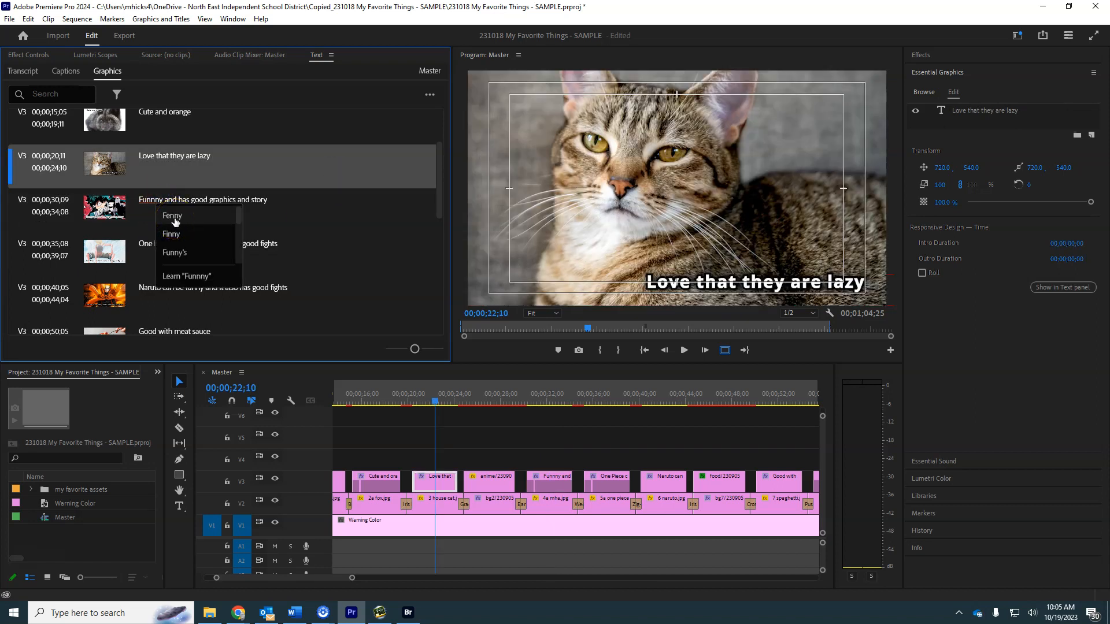
{"action": "scroll", "coordinate": [174, 248], "scroll_direction": "down", "scroll_amount": 1}
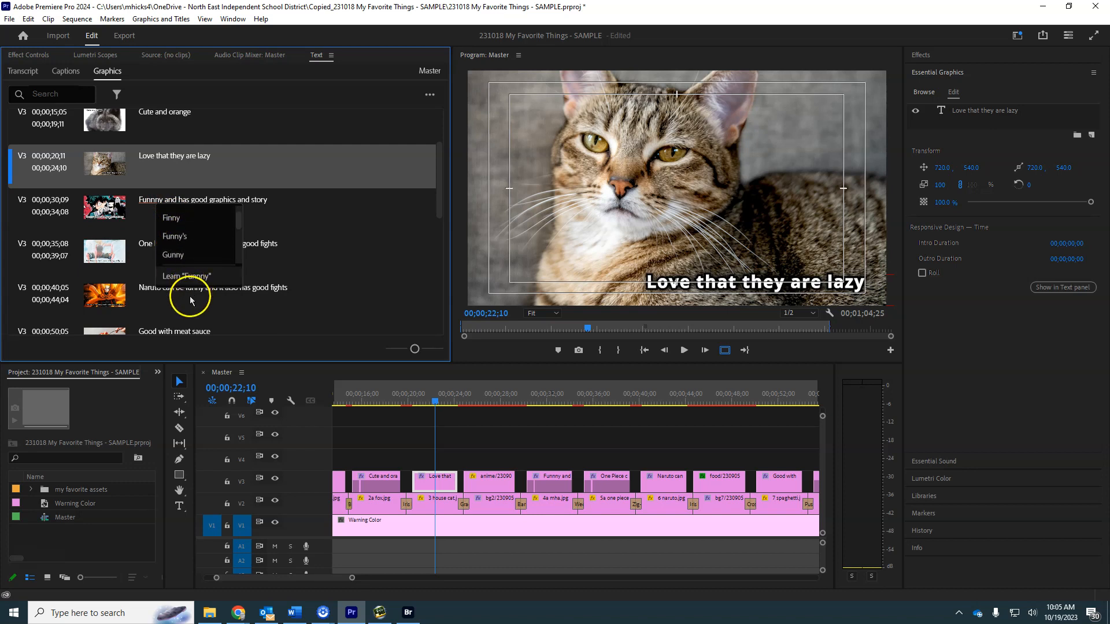
{"action": "left_click", "coordinate": [179, 241]}
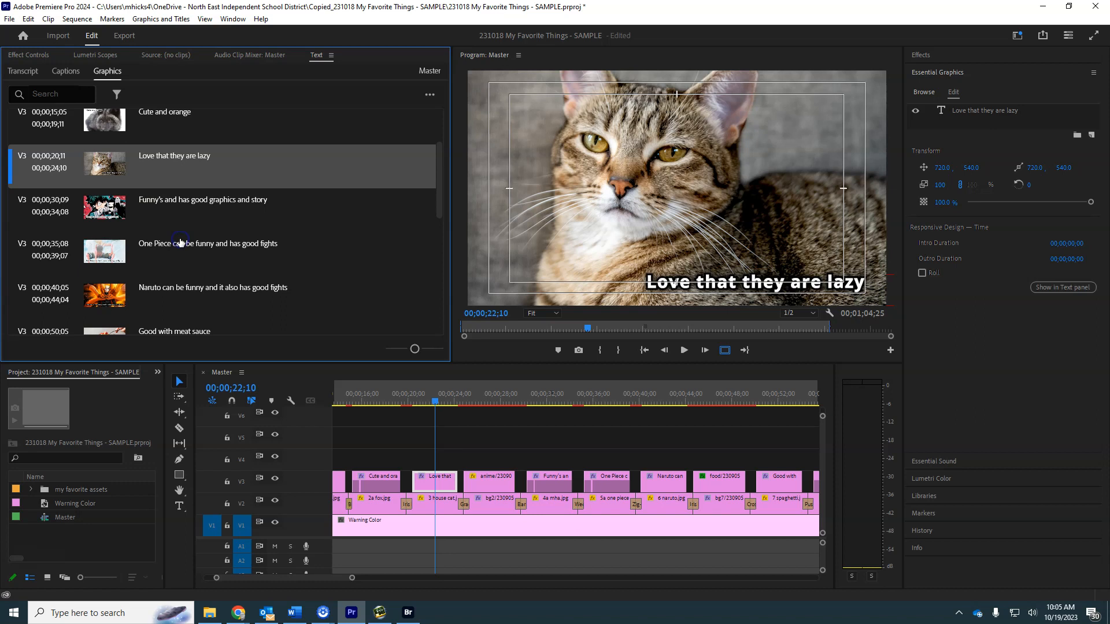
Restore the title text to "Funny and has good graphics and story" and return the playhead to the "Cute and orange" title
{"action": "left_click", "coordinate": [160, 203]}
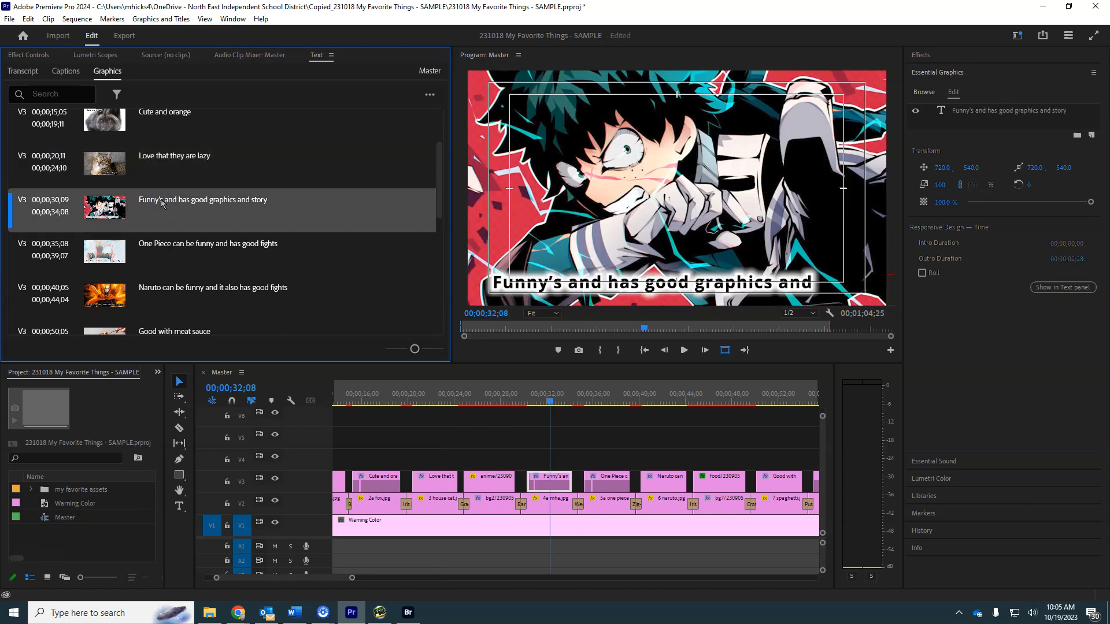
{"action": "double_click", "coordinate": [160, 202]}
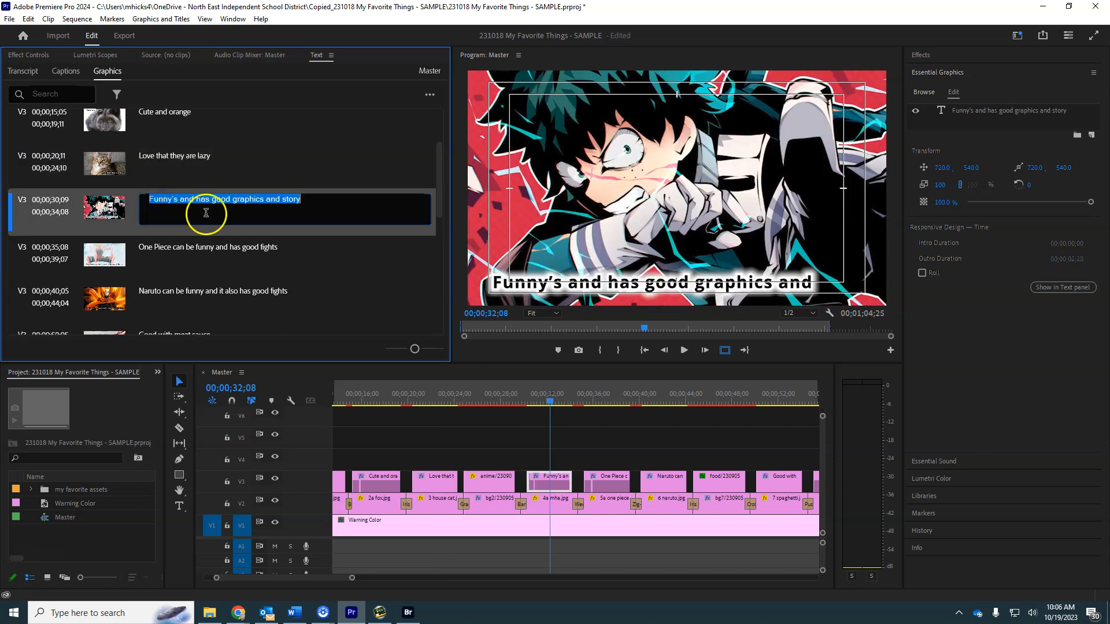
{"action": "left_click", "coordinate": [174, 203]}
{"action": "key", "text": "Delete"}
{"action": "key", "text": "Delete"}
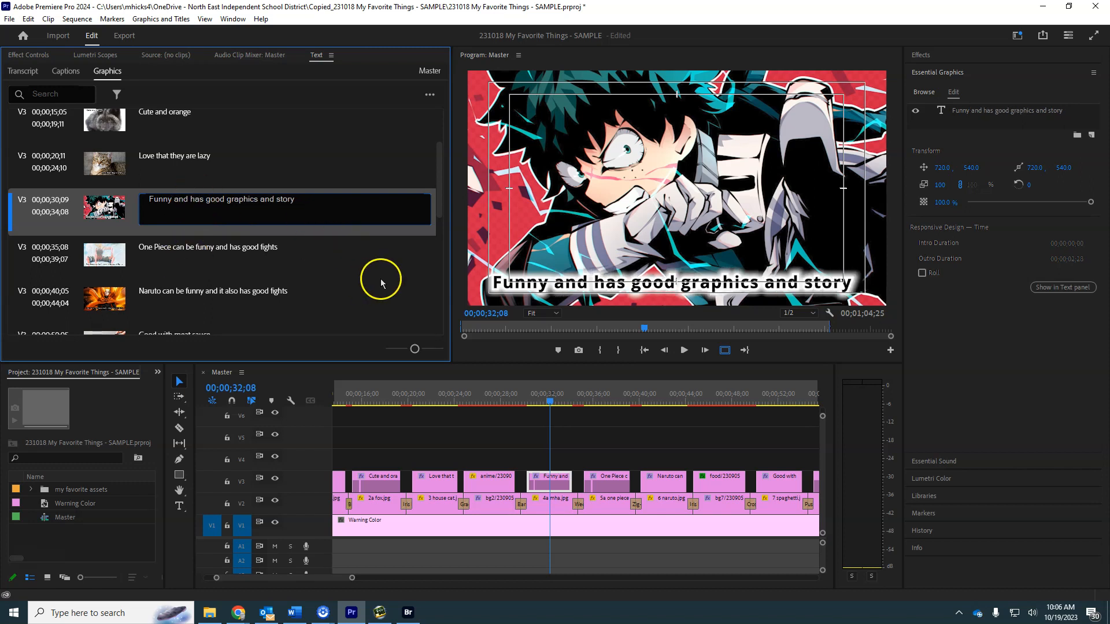
{"action": "left_click_drag", "start_coordinate": [548, 399], "coordinate": [382, 498]}
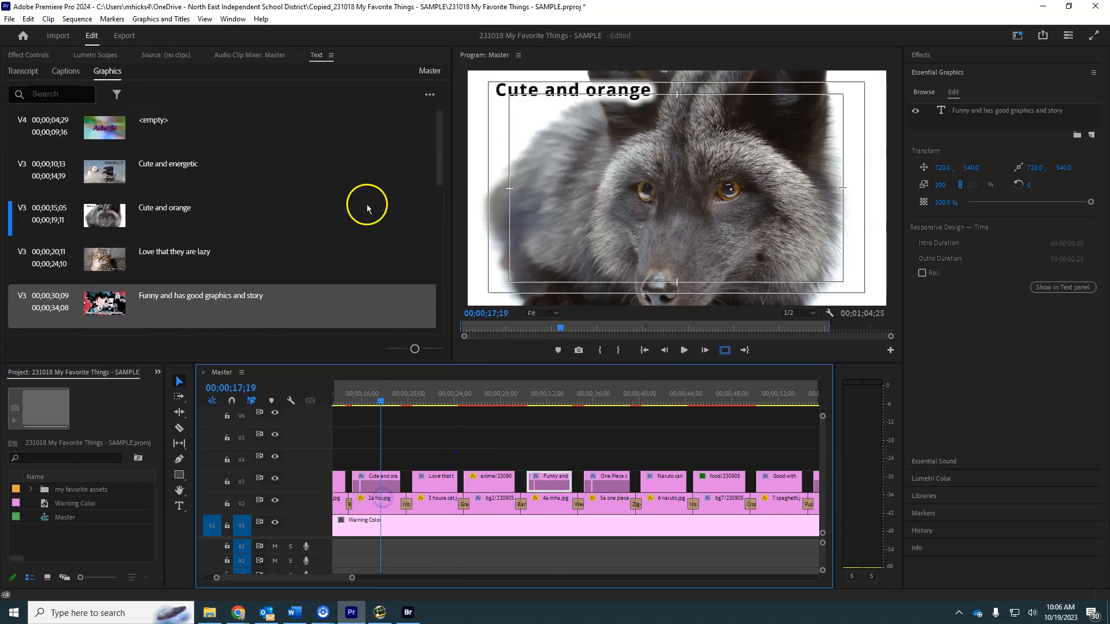